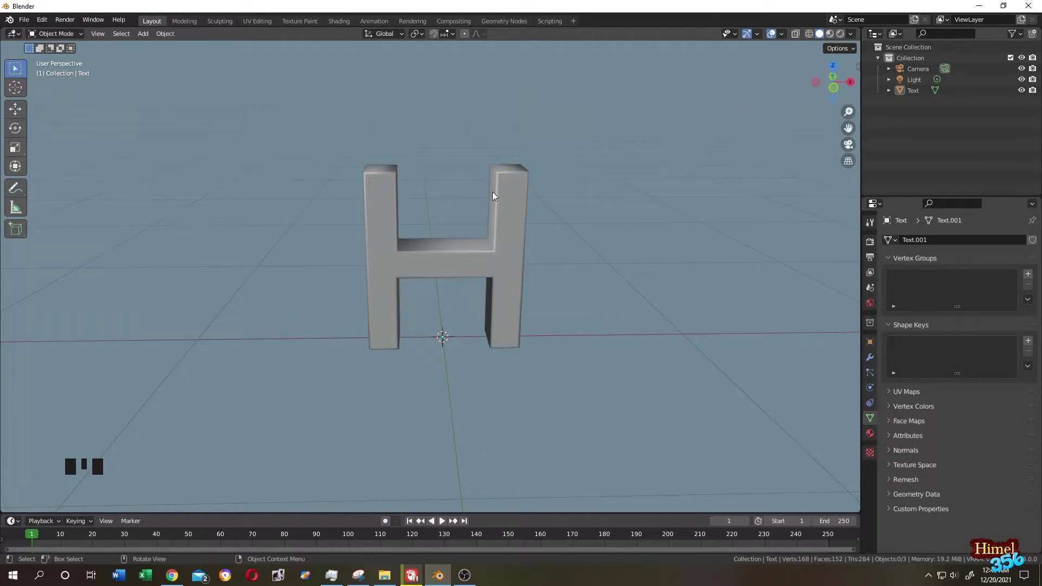
Step: Add an empty Volume object to the scene beside the H text
{"action": "key", "text": "shift+a"}
{"action": "mouse_move", "coordinate": [415, 195]}
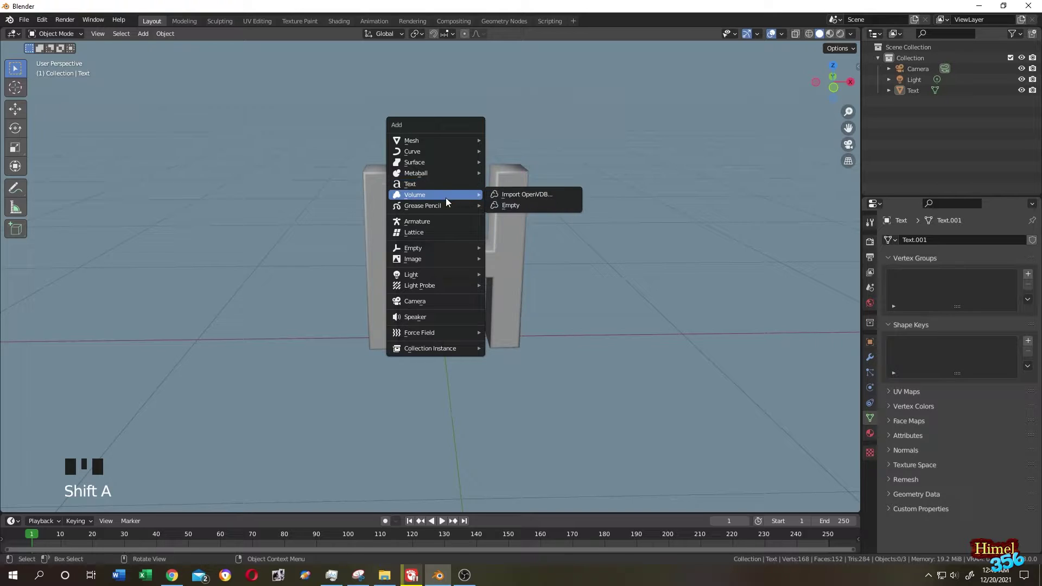
{"action": "left_click", "coordinate": [522, 206]}
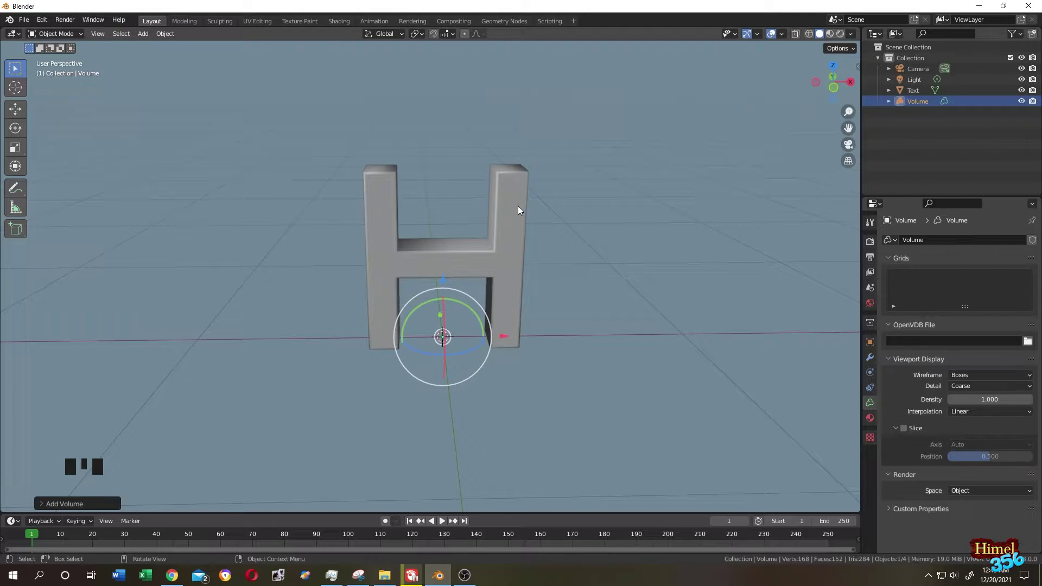
{"action": "left_click", "coordinate": [907, 99]}
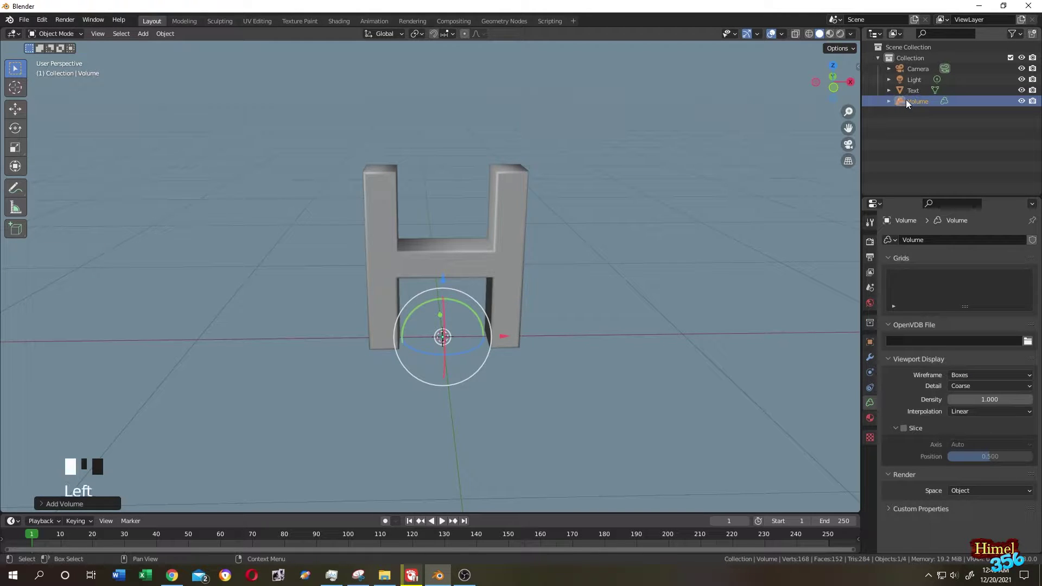
Step: Give the volume a Mesh to Volume modifier sourced from the H text object
{"action": "left_click", "coordinate": [869, 357]}
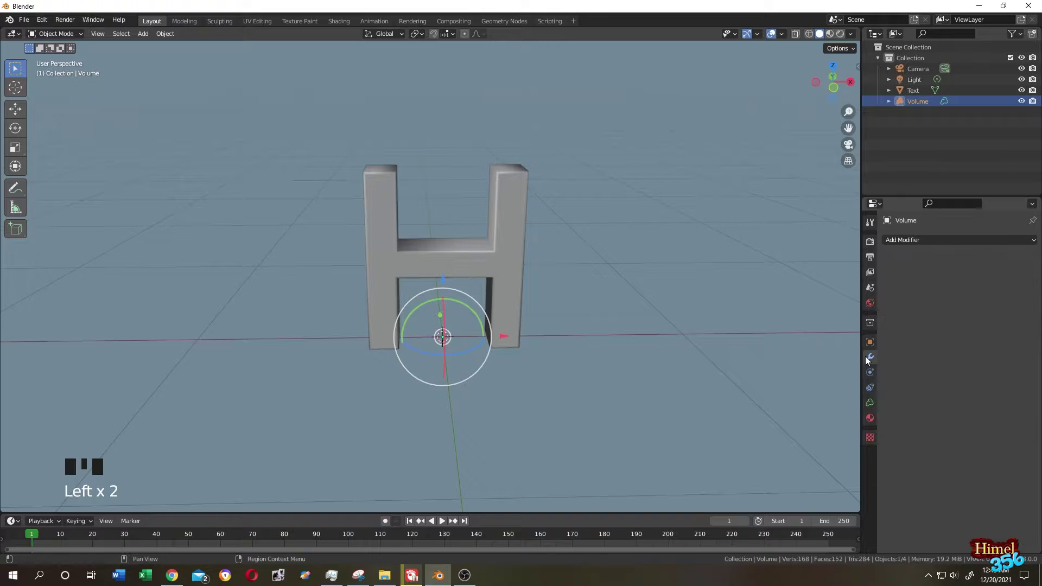
{"action": "left_click", "coordinate": [908, 239]}
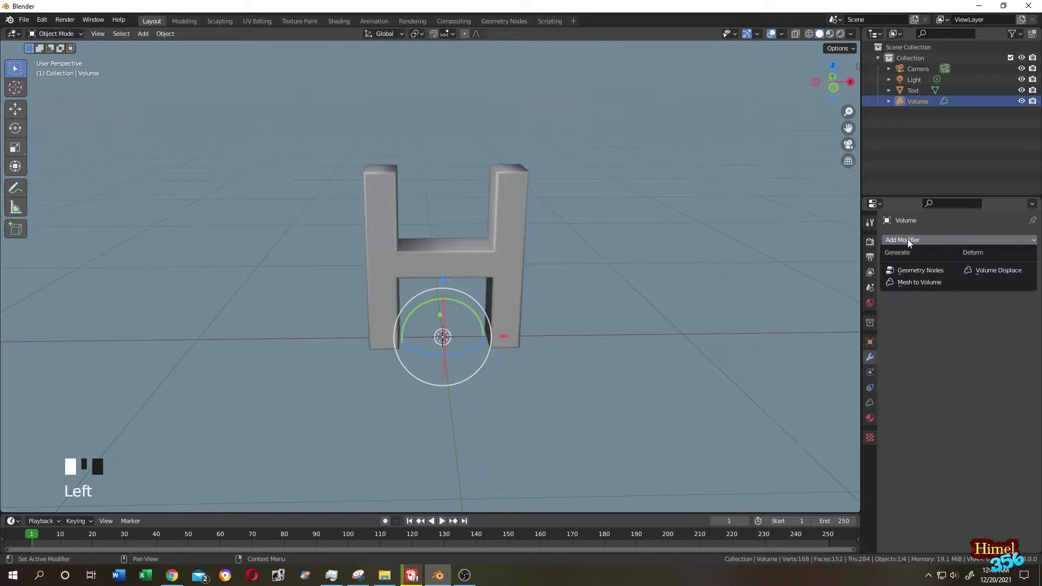
{"action": "left_click", "coordinate": [917, 282]}
{"action": "left_click", "coordinate": [1016, 274]}
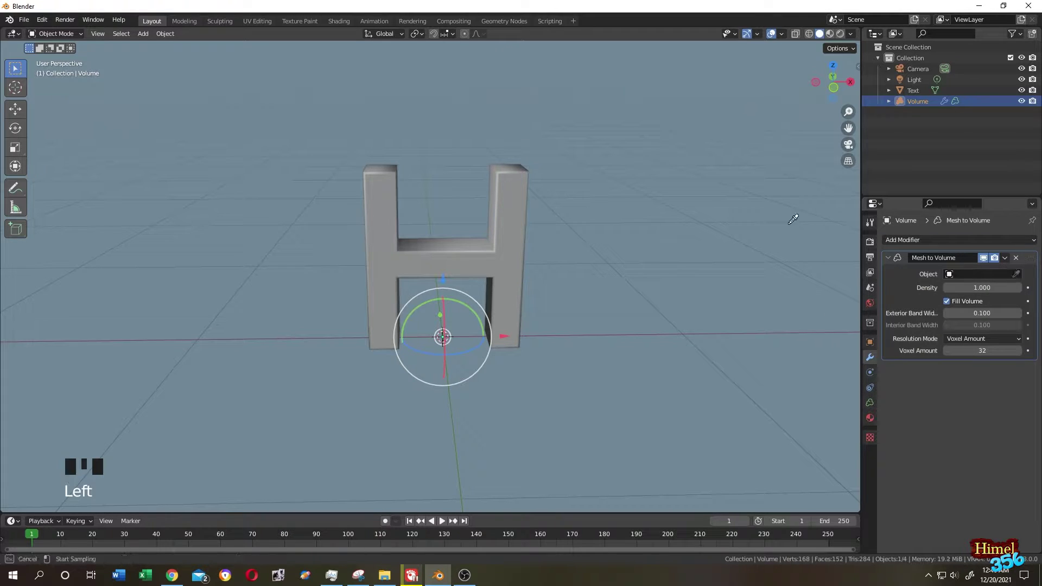
{"action": "left_click", "coordinate": [518, 183]}
{"action": "scroll", "coordinate": [540, 227], "scroll_direction": "up", "scroll_amount": 2}
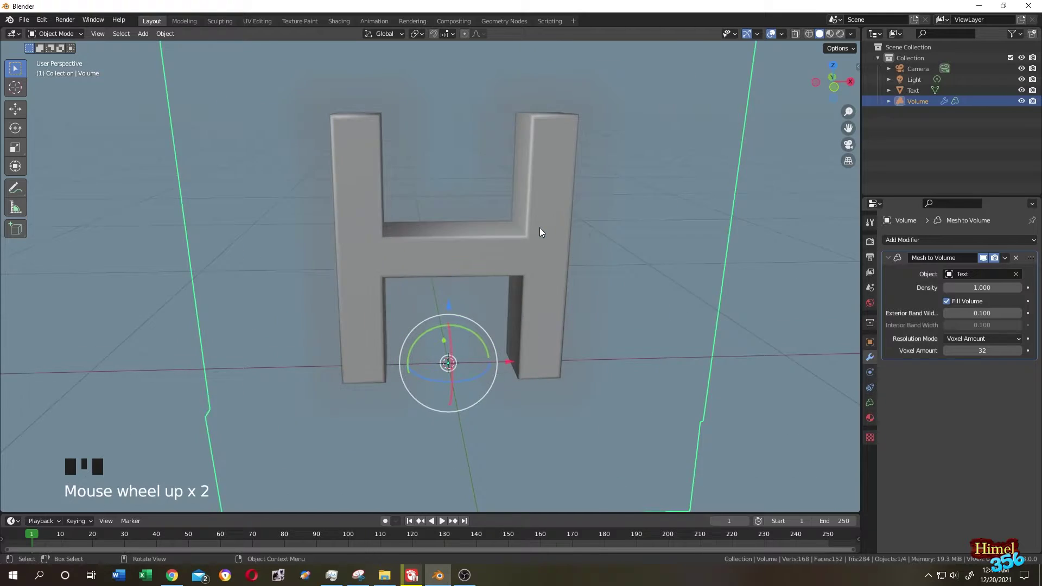
{"action": "scroll", "coordinate": [540, 227], "scroll_direction": "up", "scroll_amount": 1}
{"action": "mouse_move", "coordinate": [540, 227]}
{"action": "middle_mouse_down"}
{"action": "mouse_move", "coordinate": [559, 225]}
{"action": "mouse_move", "coordinate": [560, 208]}
{"action": "mouse_move", "coordinate": [531, 218]}
{"action": "mouse_move", "coordinate": [460, 140]}
{"action": "middle_mouse_up"}
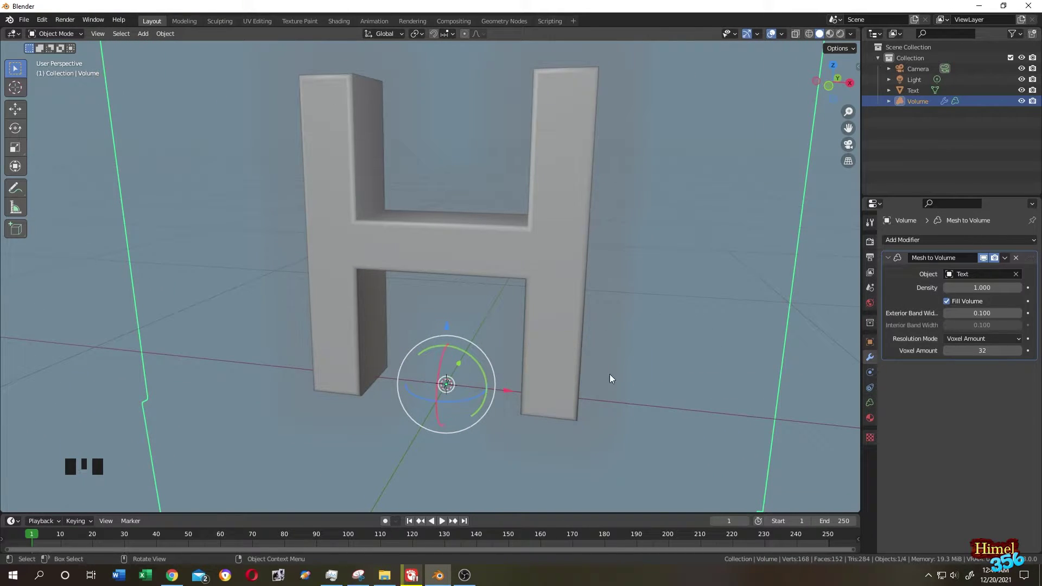
{"action": "scroll", "coordinate": [473, 117], "scroll_direction": "up", "scroll_amount": 2}
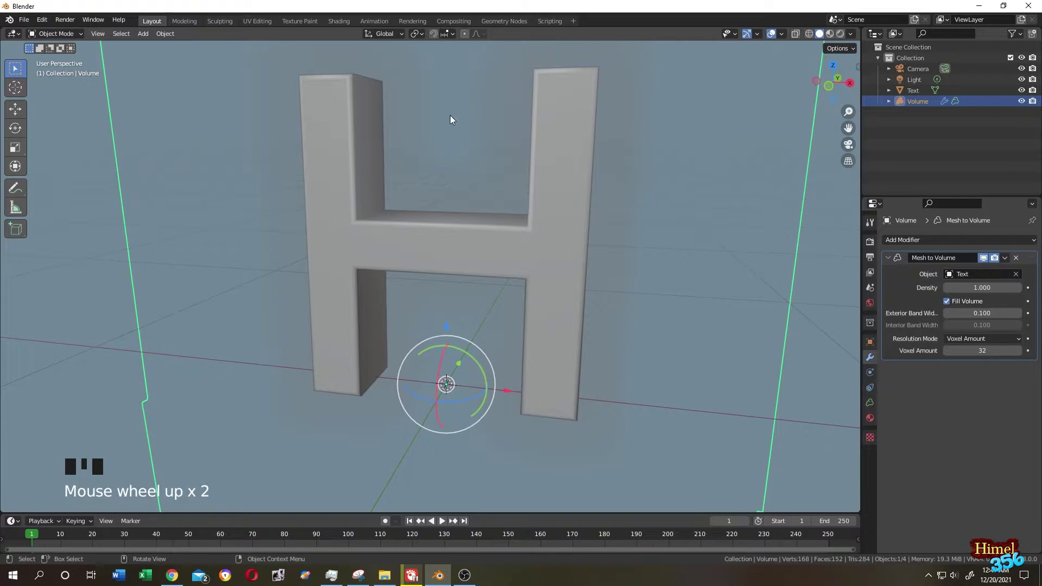
{"action": "scroll", "coordinate": [436, 157], "scroll_direction": "down", "scroll_amount": 1}
Step: Set the volume density to 5 and hide the solid H text in the outliner
{"action": "left_click", "coordinate": [981, 286]}
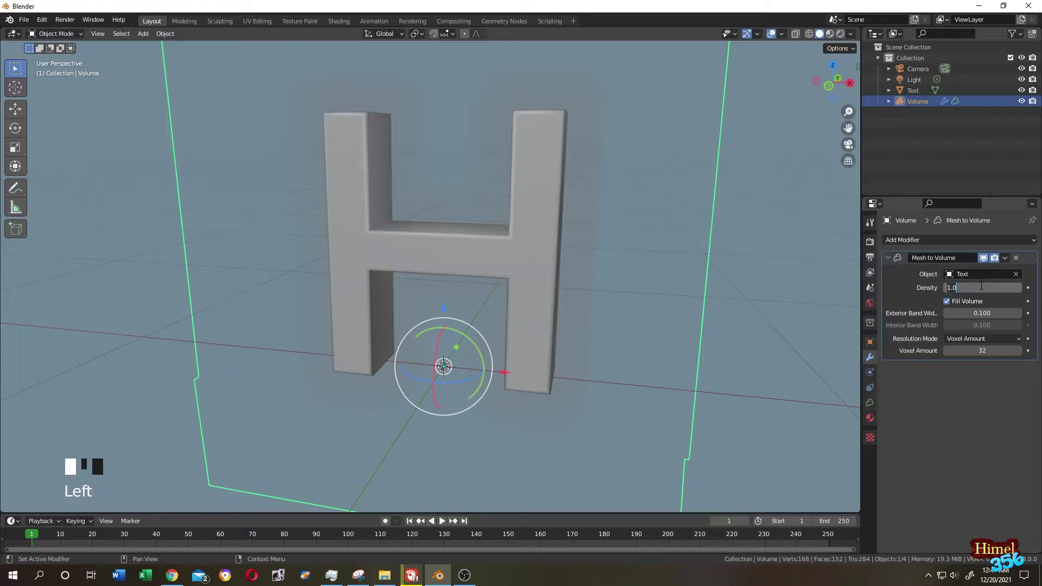
{"action": "type", "text": "5"}
{"action": "key", "text": "Return"}
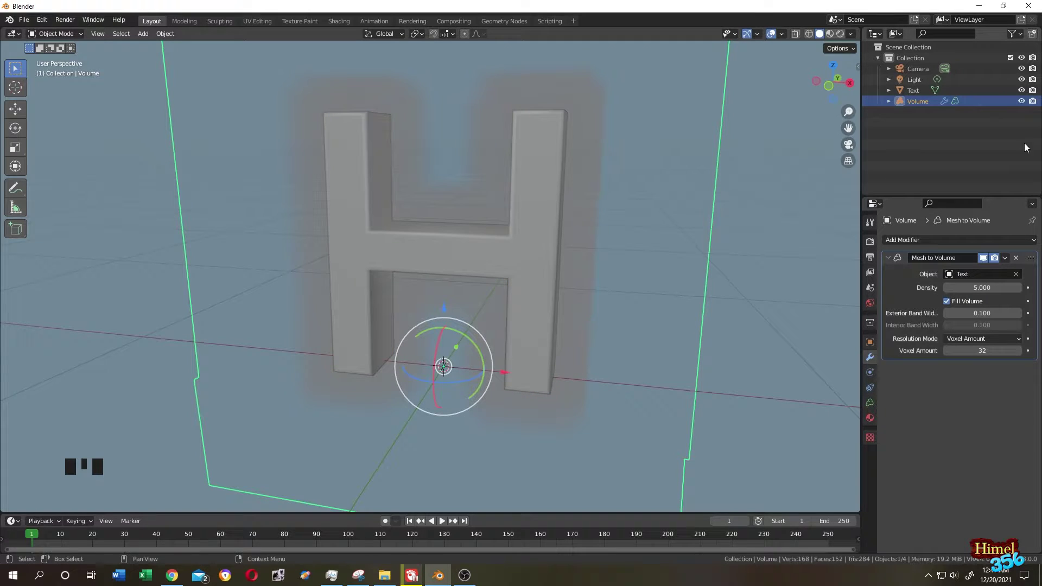
{"action": "left_click", "coordinate": [1021, 91]}
{"action": "mouse_move", "coordinate": [814, 184]}
{"action": "middle_mouse_down"}
{"action": "mouse_move", "coordinate": [624, 217]}
{"action": "mouse_move", "coordinate": [573, 147]}
{"action": "middle_mouse_up"}
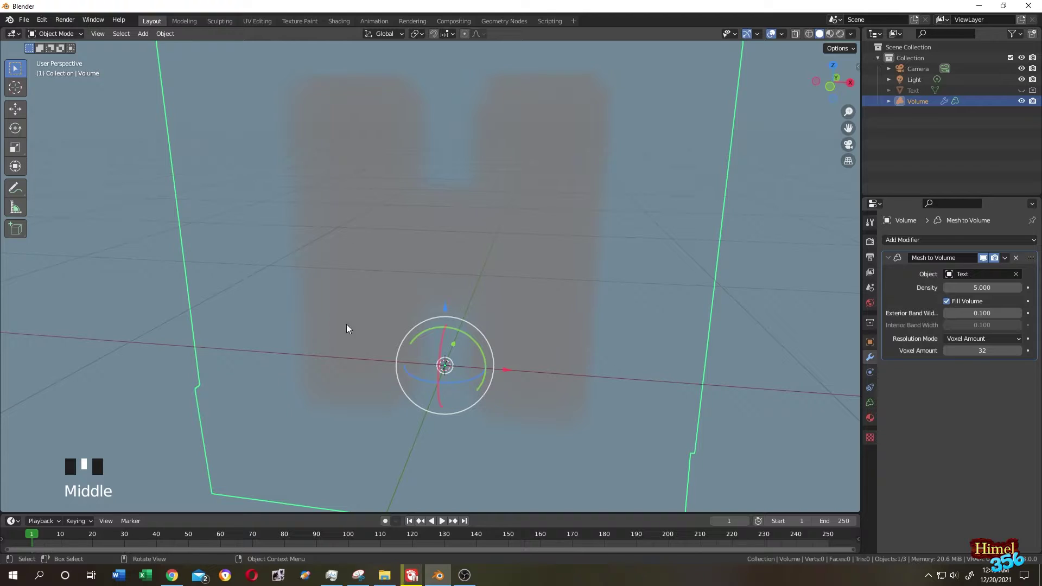
{"action": "scroll", "coordinate": [650, 243], "scroll_direction": "down", "scroll_amount": 2}
{"action": "mouse_move", "coordinate": [650, 241]}
{"action": "middle_mouse_down"}
{"action": "mouse_move", "coordinate": [609, 244]}
{"action": "mouse_move", "coordinate": [648, 239]}
{"action": "middle_mouse_up"}
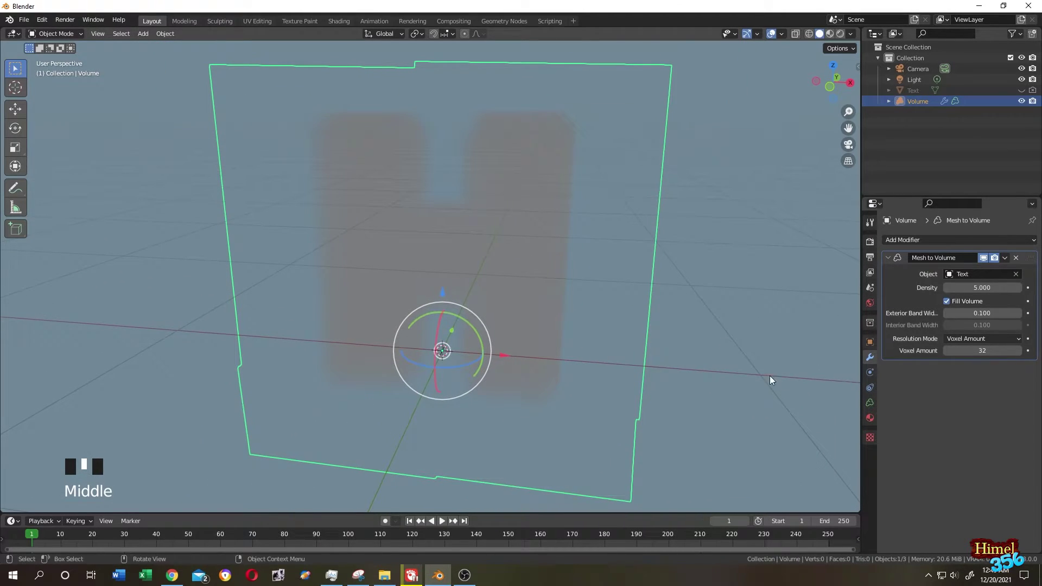
Step: Add a Volume Displace modifier and create a new texture for it
{"action": "left_click", "coordinate": [888, 258]}
{"action": "left_click", "coordinate": [907, 240]}
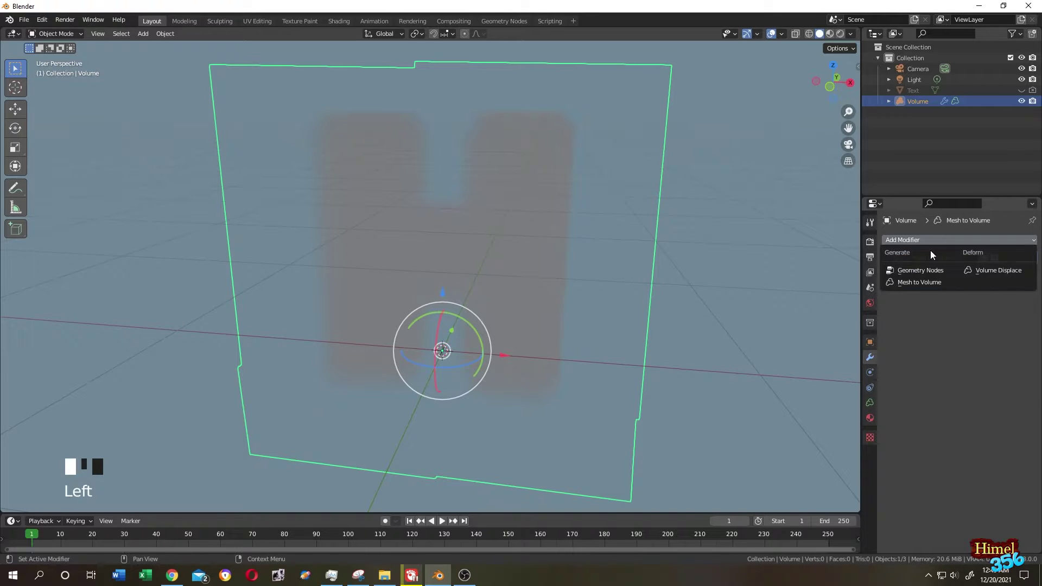
{"action": "left_click", "coordinate": [1004, 272]}
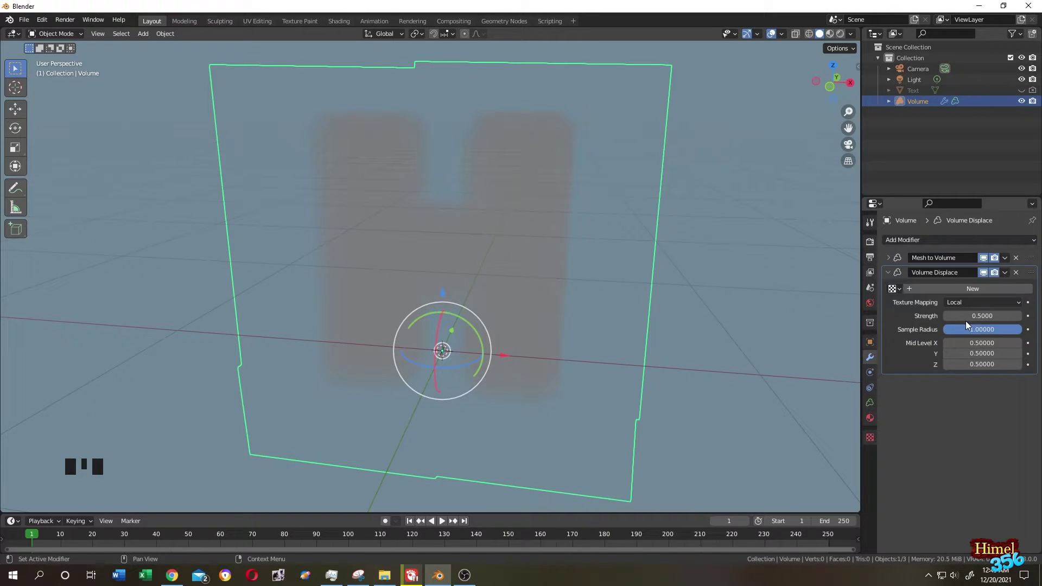
{"action": "left_click", "coordinate": [869, 438]}
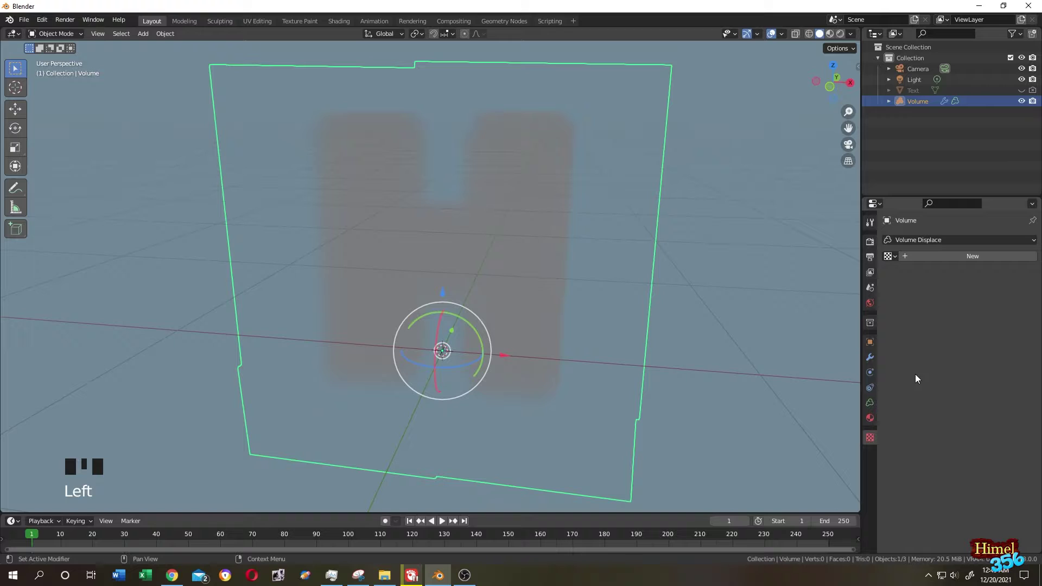
{"action": "left_click", "coordinate": [957, 257]}
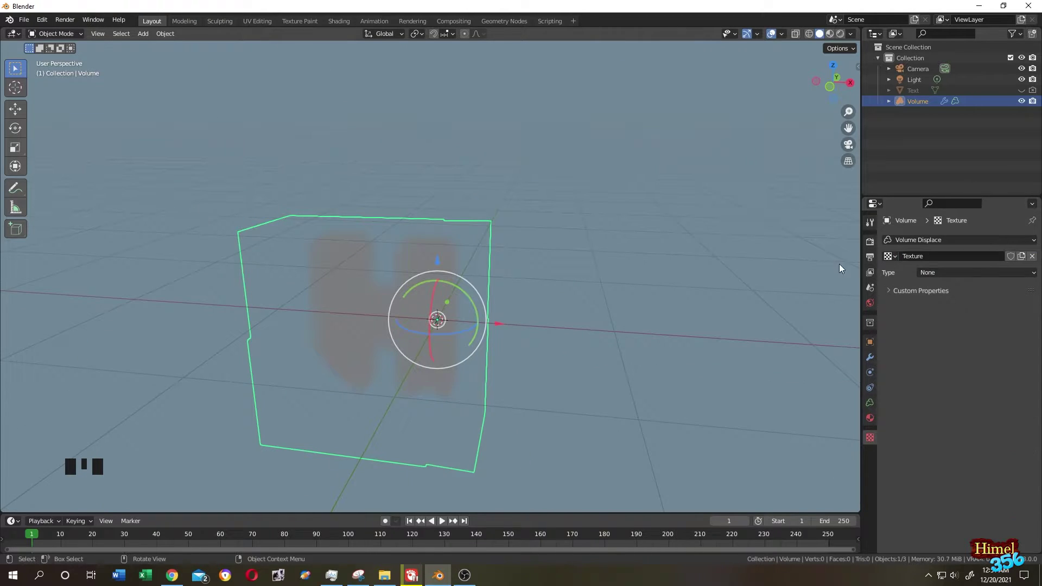
Step: Make the displacement texture Clouds (after trying Magic) and enlarge its noise size
{"action": "left_click", "coordinate": [928, 272]}
{"action": "left_click", "coordinate": [933, 311]}
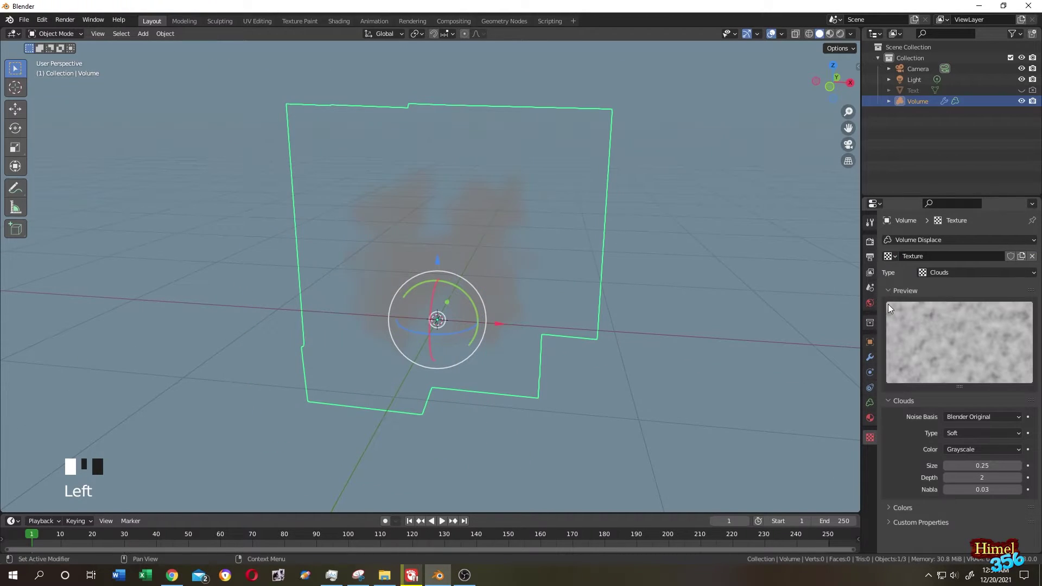
{"action": "left_click", "coordinate": [945, 276]}
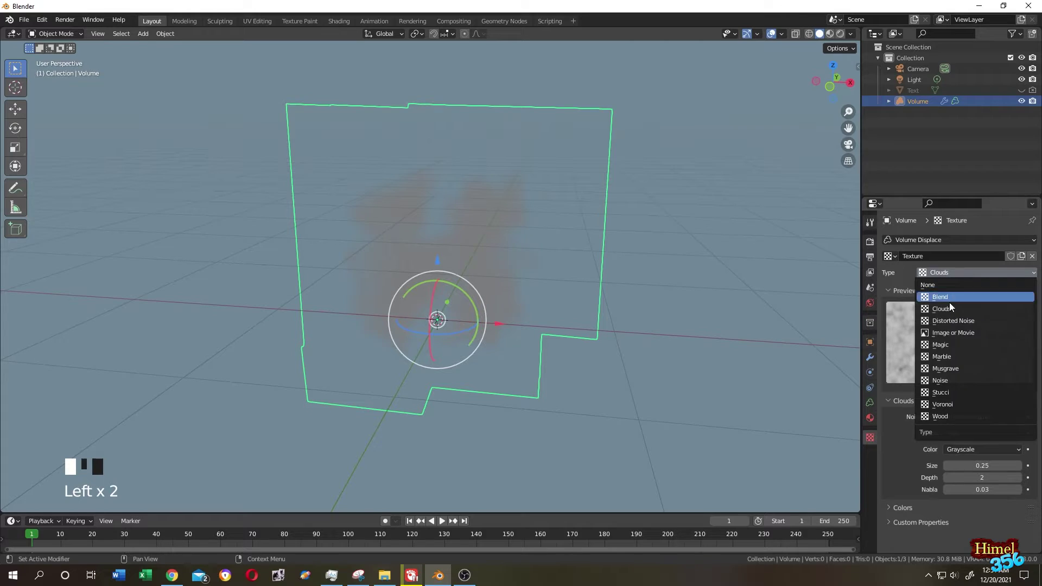
{"action": "left_click", "coordinate": [952, 343]}
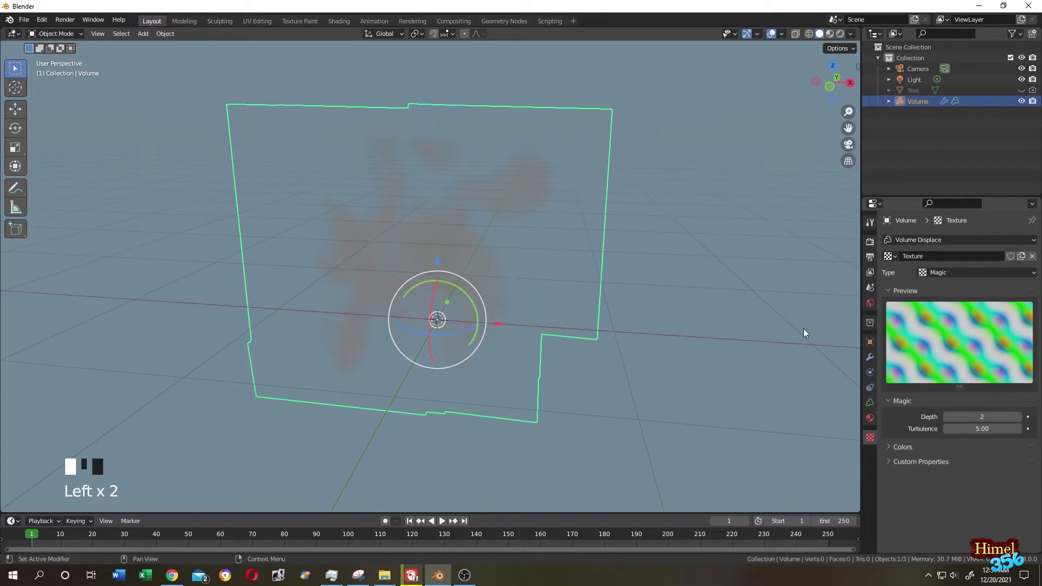
{"action": "left_click", "coordinate": [952, 273]}
{"action": "left_click", "coordinate": [943, 310]}
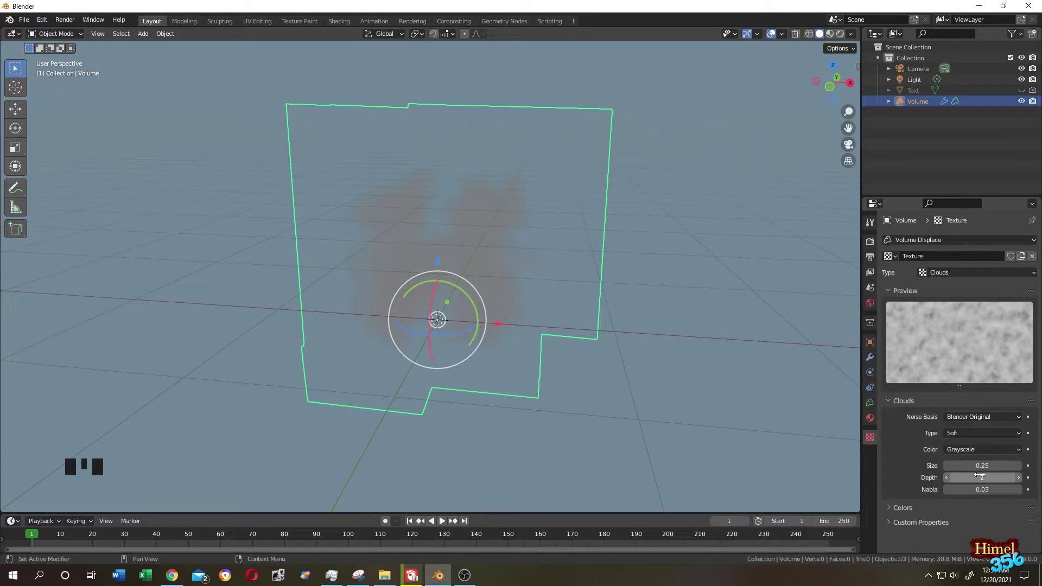
{"action": "left_click_drag", "start_coordinate": [982, 465], "coordinate": [1018, 465]}
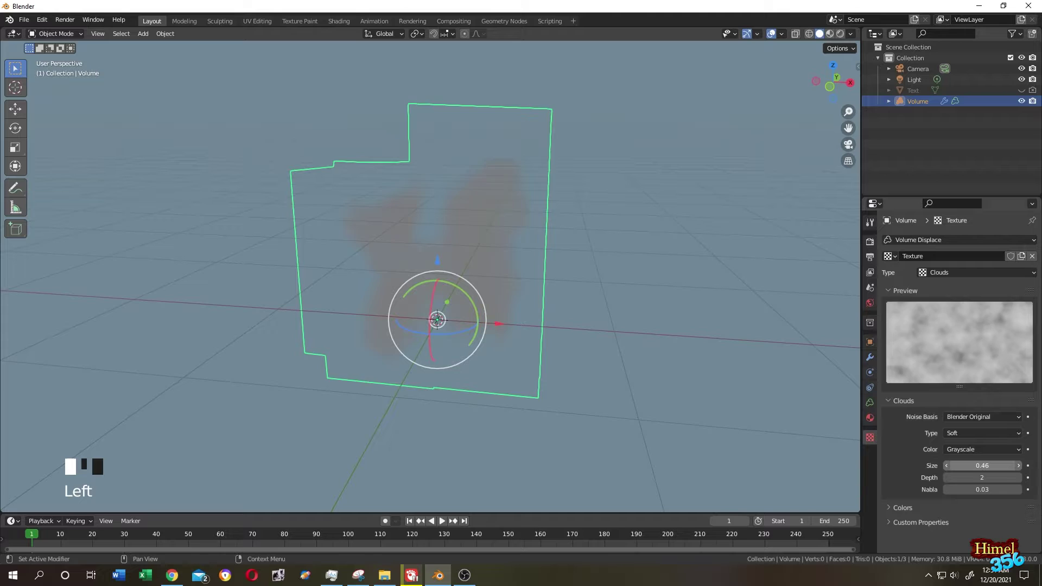
{"action": "mouse_move", "coordinate": [1018, 465]}
{"action": "left_mouse_down"}
{"action": "mouse_move", "coordinate": [929, 465]}
{"action": "mouse_move", "coordinate": [962, 465]}
{"action": "left_mouse_up"}
Step: Try displacement strengths of 4 and 0.25, then settle on 0.5
{"action": "left_click", "coordinate": [871, 361]}
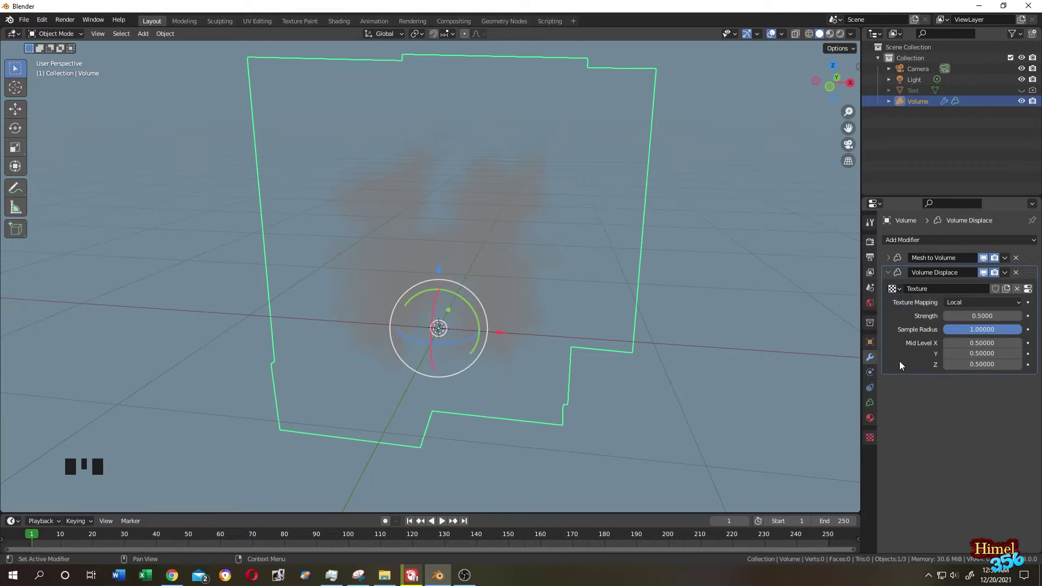
{"action": "left_click", "coordinate": [888, 257]}
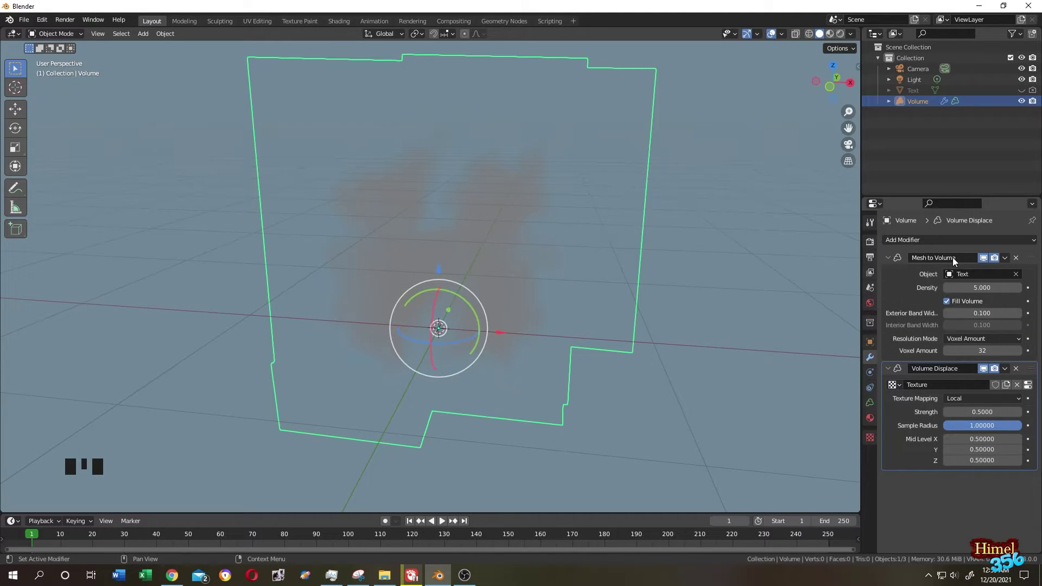
{"action": "left_click", "coordinate": [982, 412]}
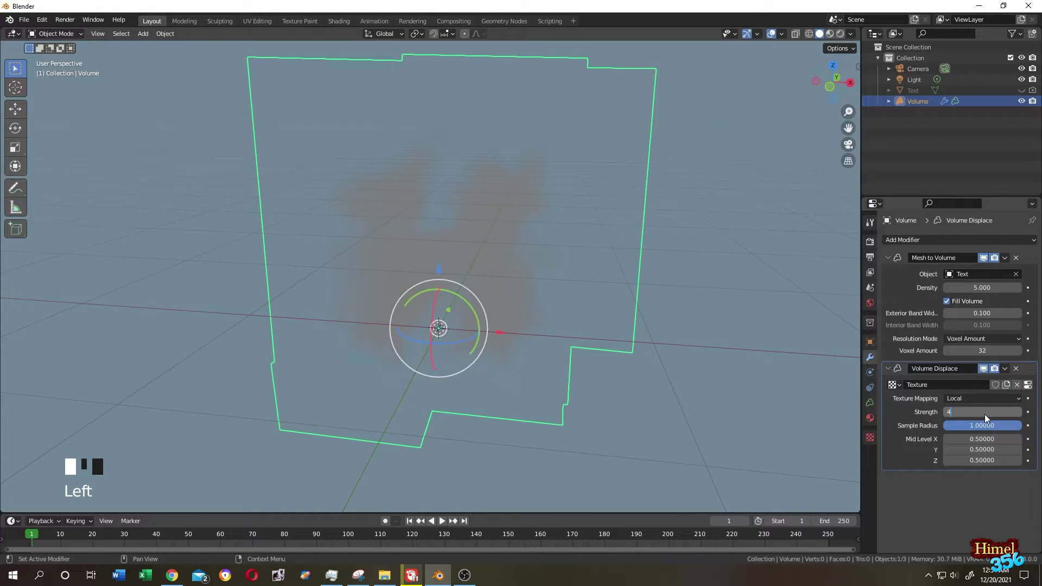
{"action": "type", "text": "4.0000"}
{"action": "key", "text": "Return"}
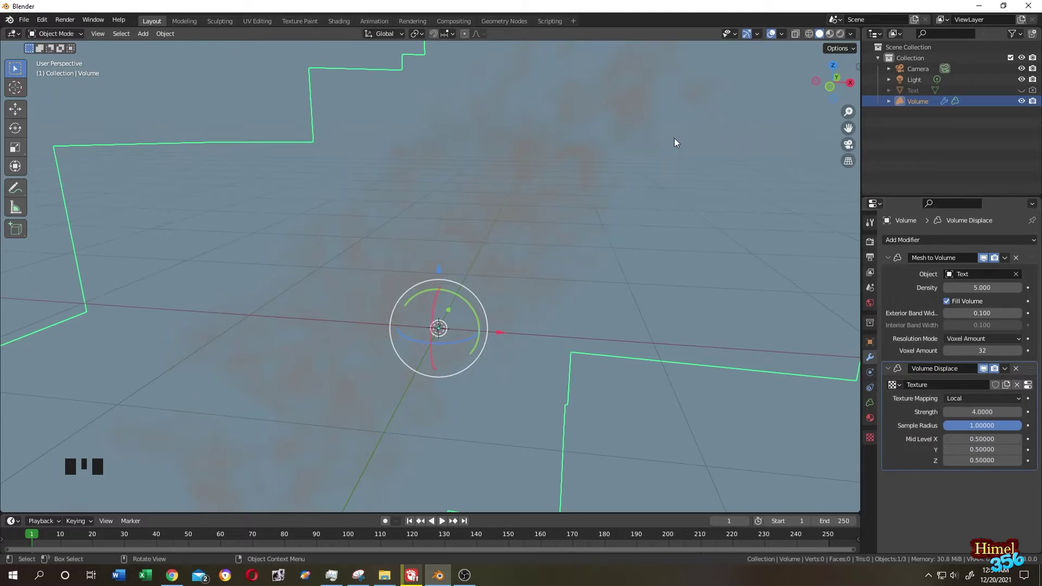
{"action": "scroll", "coordinate": [573, 182], "scroll_direction": "down", "scroll_amount": 2}
{"action": "scroll", "coordinate": [573, 182], "scroll_direction": "down", "scroll_amount": 5}
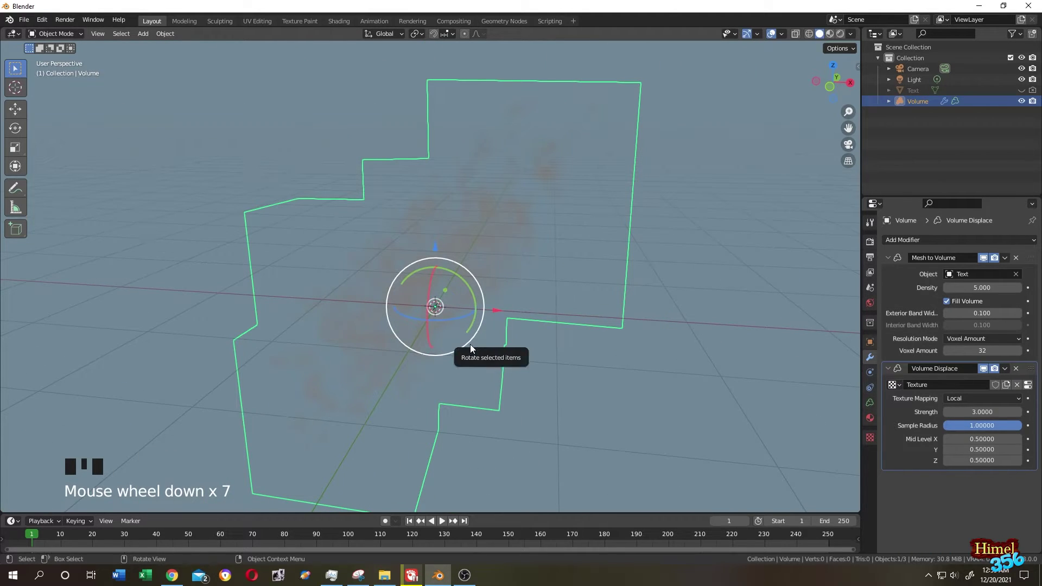
{"action": "left_click", "coordinate": [983, 412]}
{"action": "type", "text": ".25"}
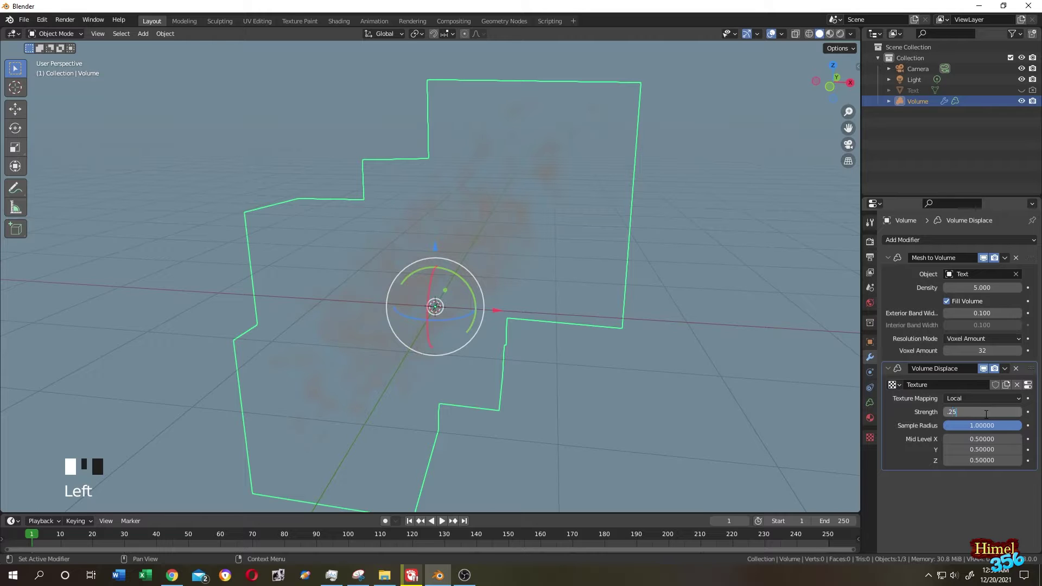
{"action": "key", "text": "Return"}
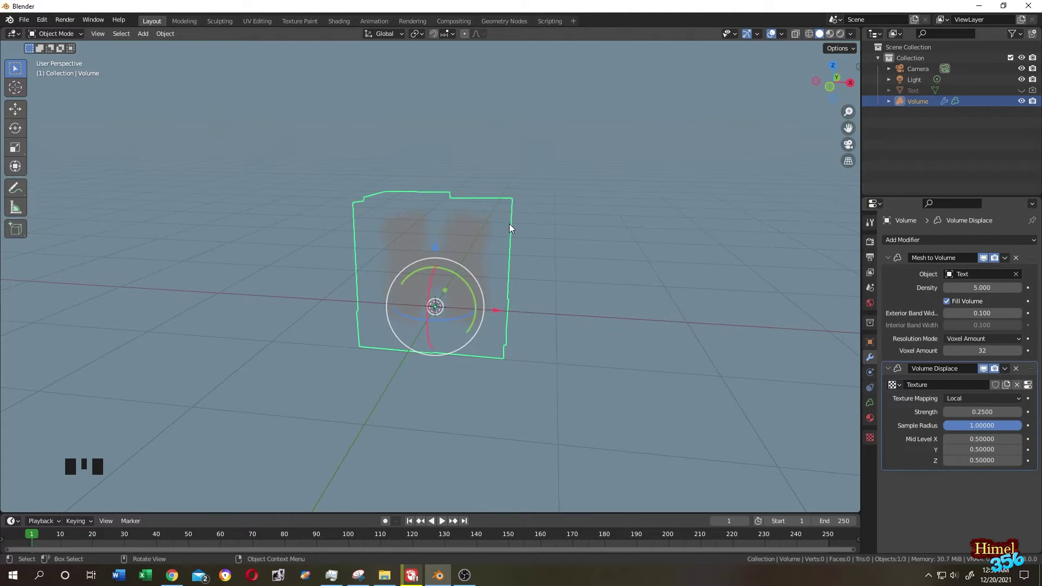
{"action": "scroll", "coordinate": [535, 228], "scroll_direction": "up", "scroll_amount": 4}
{"action": "middle_click_drag", "start_coordinate": [535, 228], "coordinate": [545, 219]}
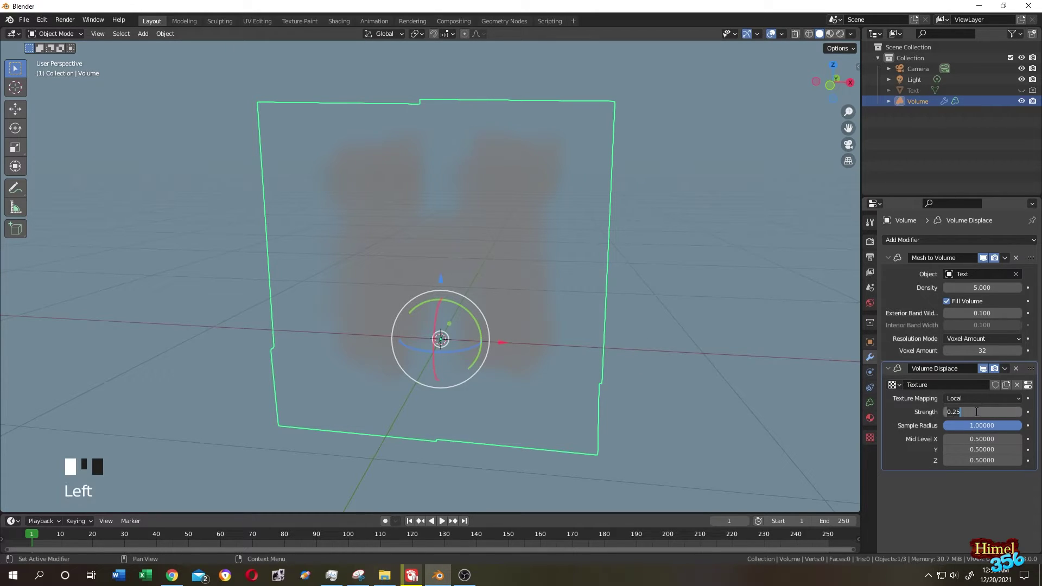
{"action": "left_click_drag", "start_coordinate": [974, 411], "coordinate": [1010, 412]}
Step: Look through the scene camera and walk it closer to frame the cloud
{"action": "key", "text": "KP_0"}
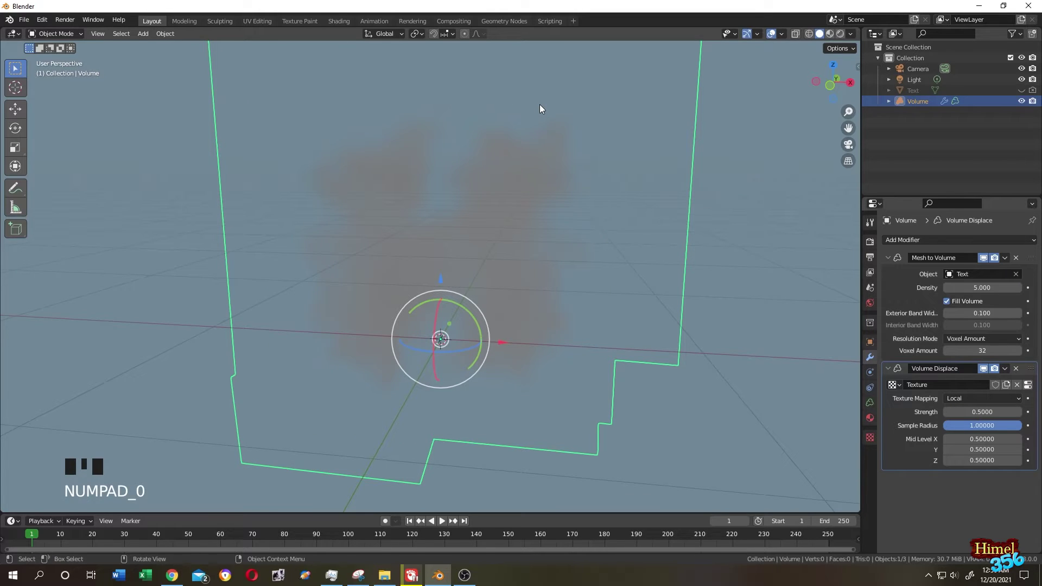
{"action": "key", "text": "KP_0"}
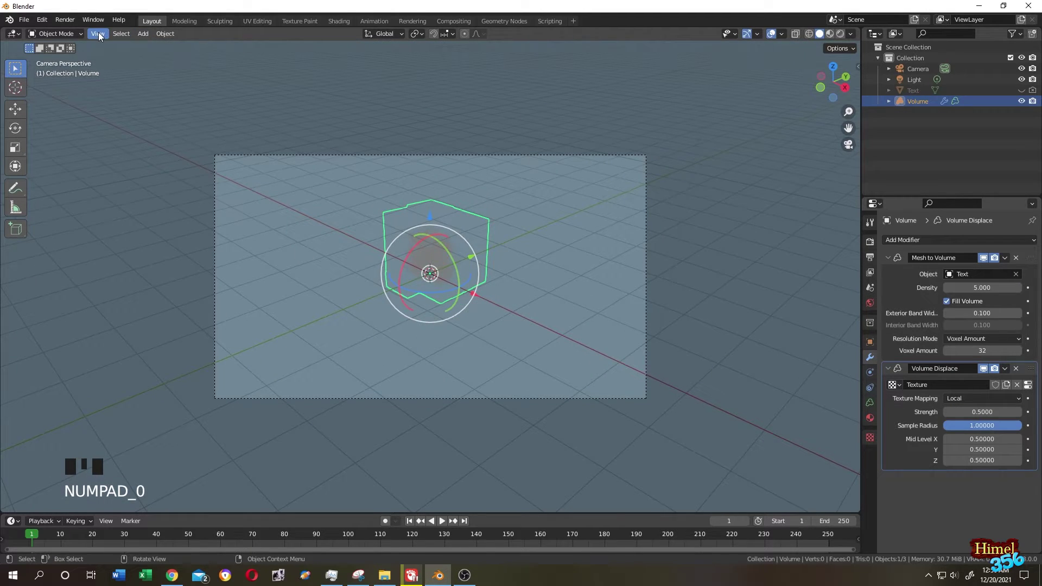
{"action": "left_click", "coordinate": [98, 33]}
{"action": "mouse_move", "coordinate": [120, 169]}
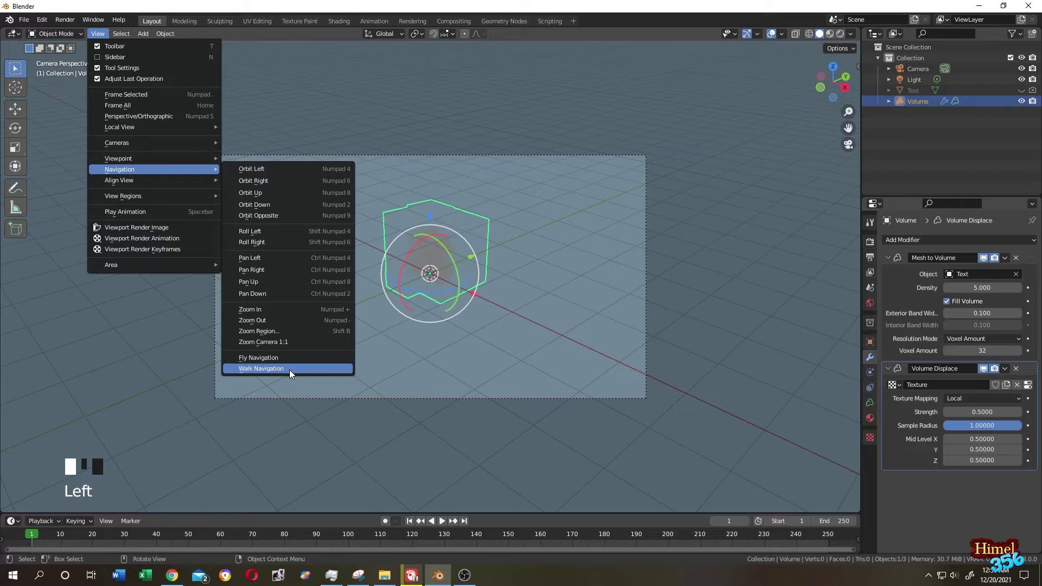
{"action": "left_click", "coordinate": [288, 369]}
{"action": "key", "text": "w"}
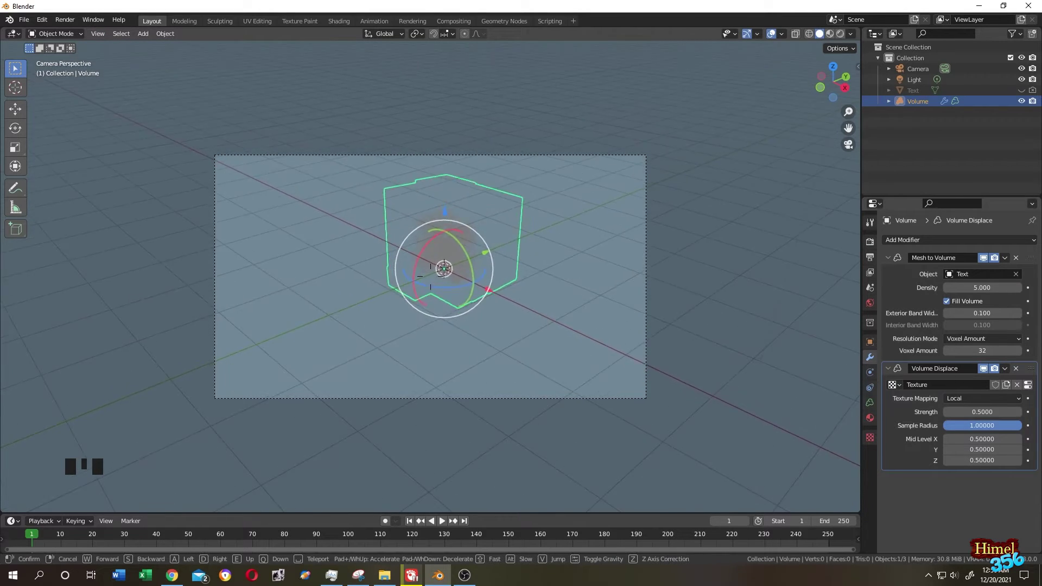
{"action": "left_click", "coordinate": [737, 371]}
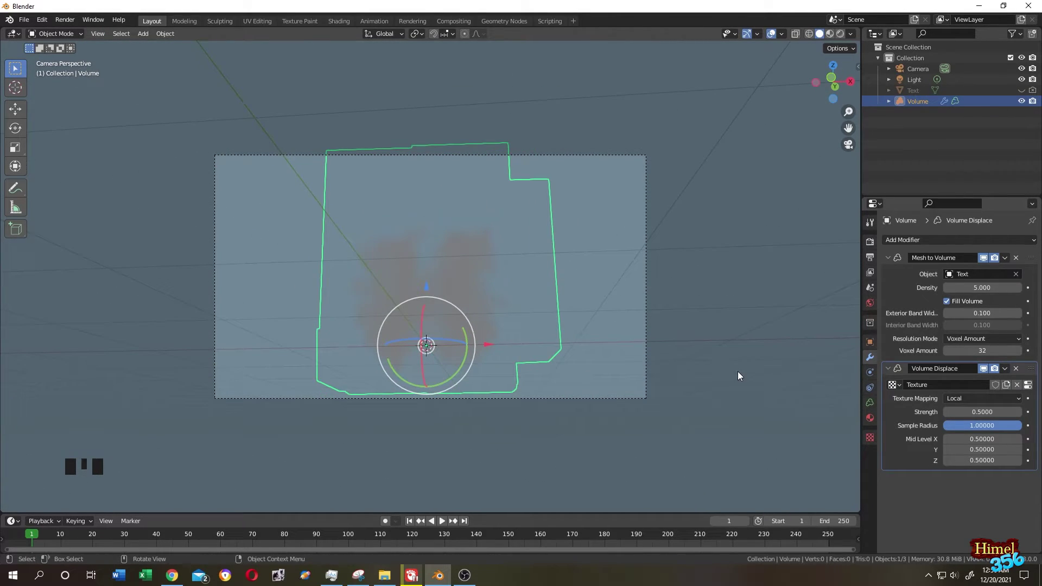
{"action": "scroll", "coordinate": [740, 366], "scroll_direction": "up", "scroll_amount": 2}
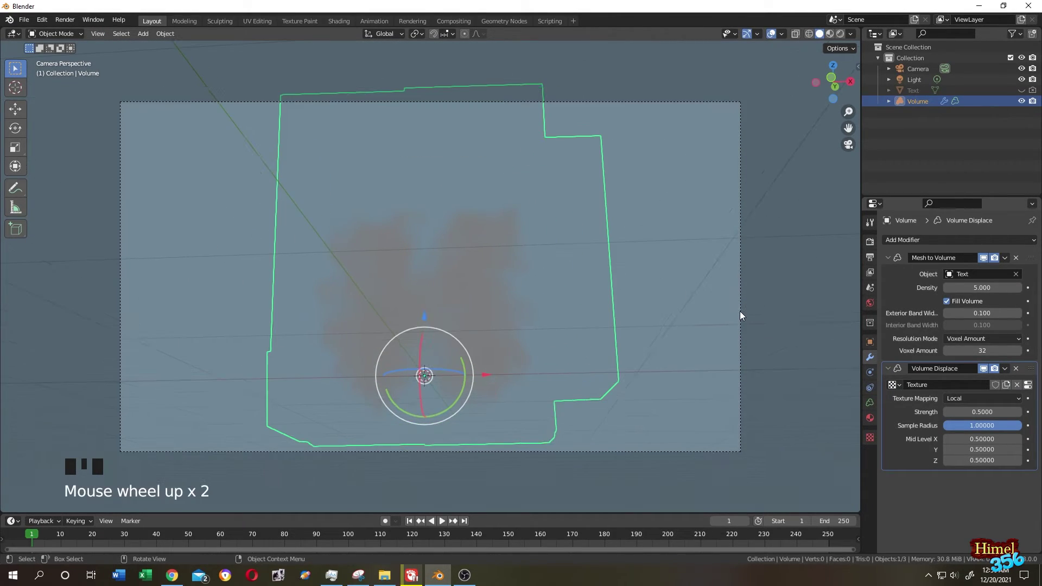
Step: Switch the viewport to Rendered shading and move to the Shading workspace
{"action": "left_click", "coordinate": [841, 33]}
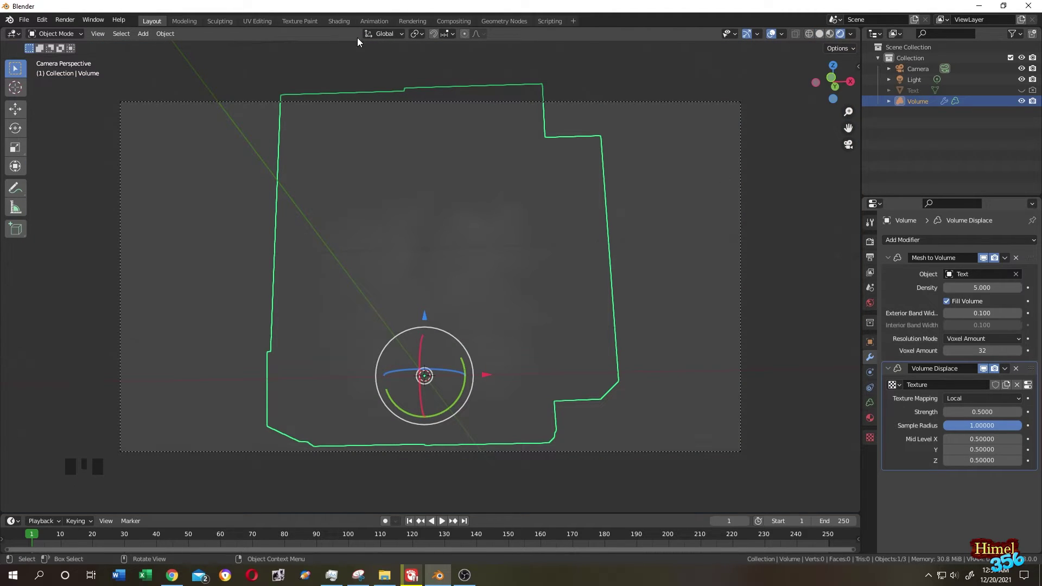
{"action": "left_click", "coordinate": [343, 22]}
Step: Show the World's background shader nodes in the node editor
{"action": "left_click", "coordinate": [213, 334]}
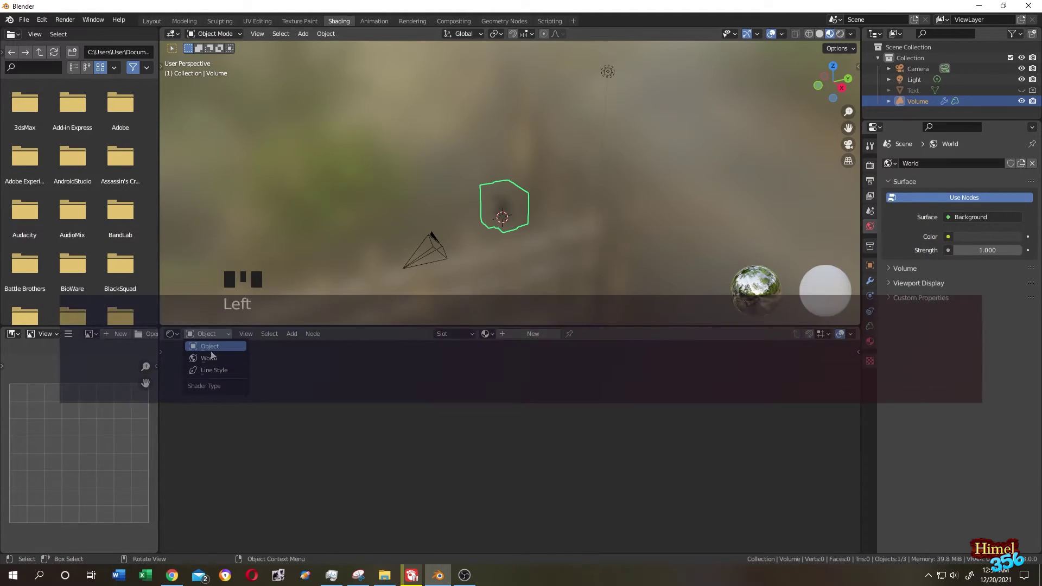
{"action": "left_click", "coordinate": [216, 356]}
{"action": "key", "text": "ctrl+z"}
{"action": "key", "text": "ctrl+z"}
{"action": "key", "text": "ctrl+z"}
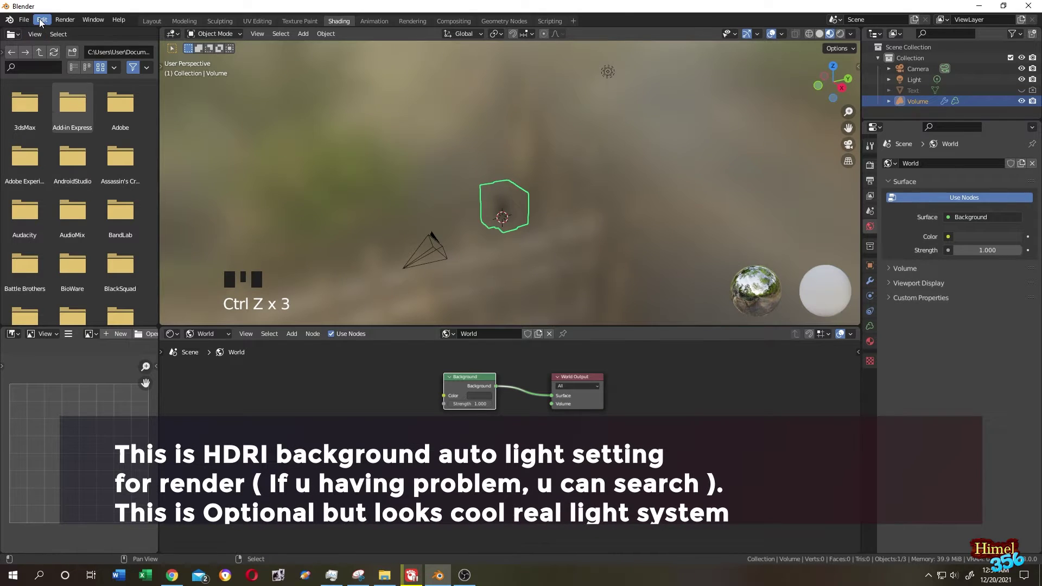
Step: Check in Preferences > Add-ons that Node Wrangler is enabled
{"action": "left_click", "coordinate": [41, 19]}
{"action": "left_click", "coordinate": [62, 173]}
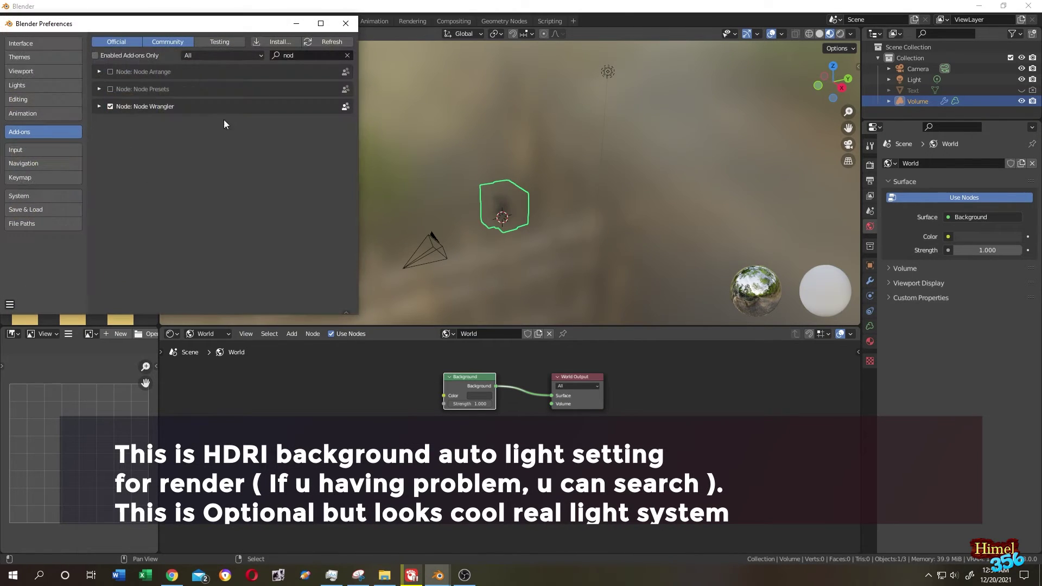
{"action": "left_click", "coordinate": [298, 56]}
{"action": "type", "text": "node"}
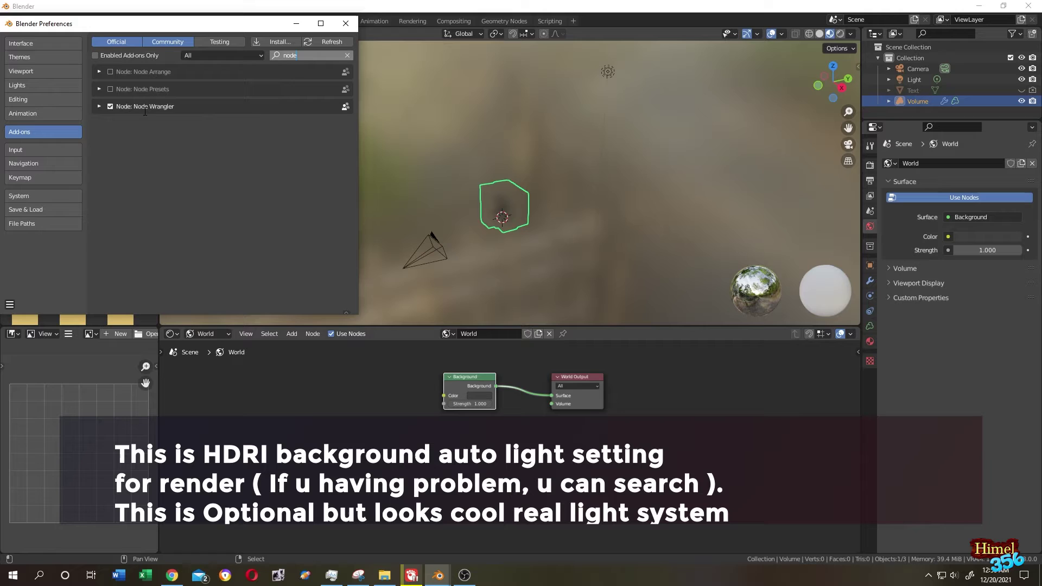
{"action": "left_click", "coordinate": [346, 22]}
Step: Add an Environment Texture feeding the Background node (Ctrl+T) and browse for its image
{"action": "double_click", "coordinate": [465, 377]}
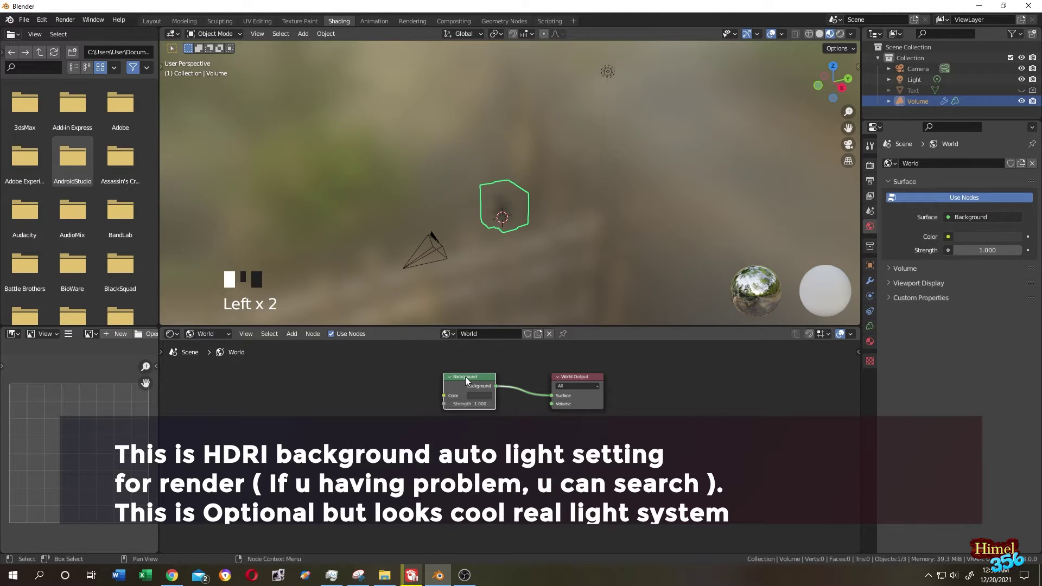
{"action": "key", "text": "ctrl+t"}
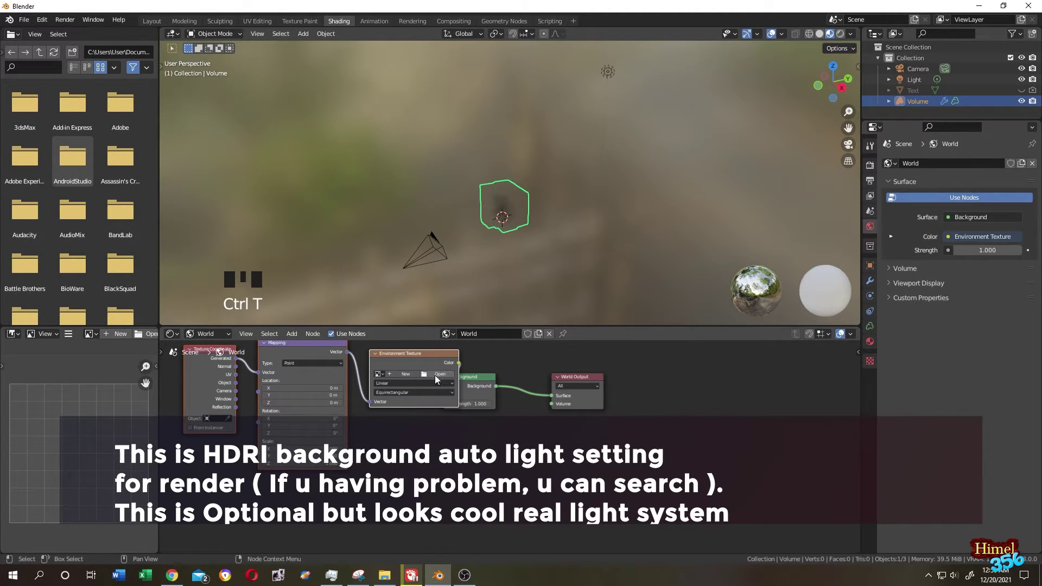
{"action": "left_click", "coordinate": [438, 372]}
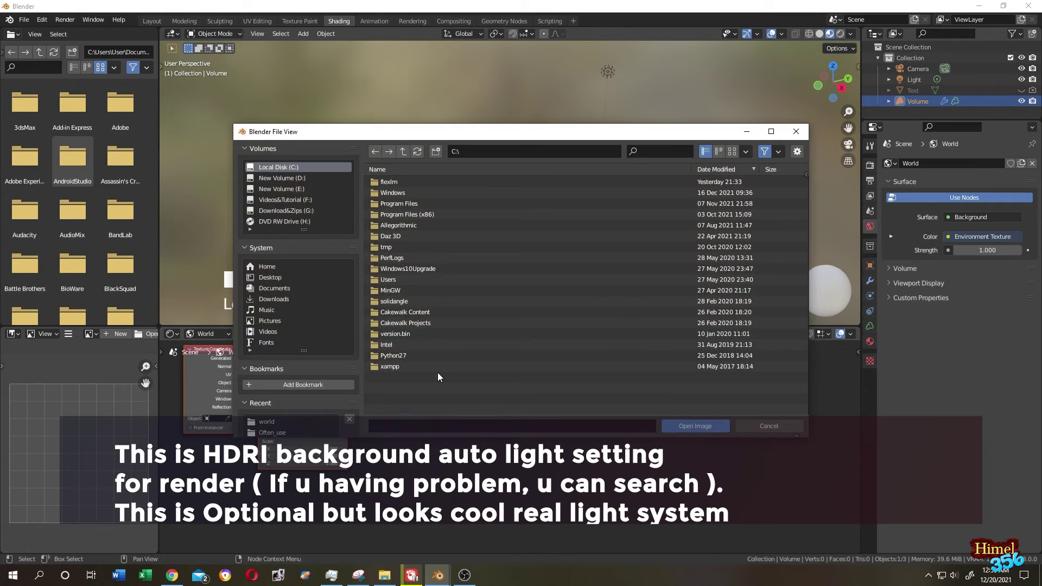
Step: Load sunrise.exr from Blender 3.0\3.0\datafiles\studiolights\world as the sky
{"action": "double_click", "coordinate": [399, 206]}
{"action": "double_click", "coordinate": [415, 193]}
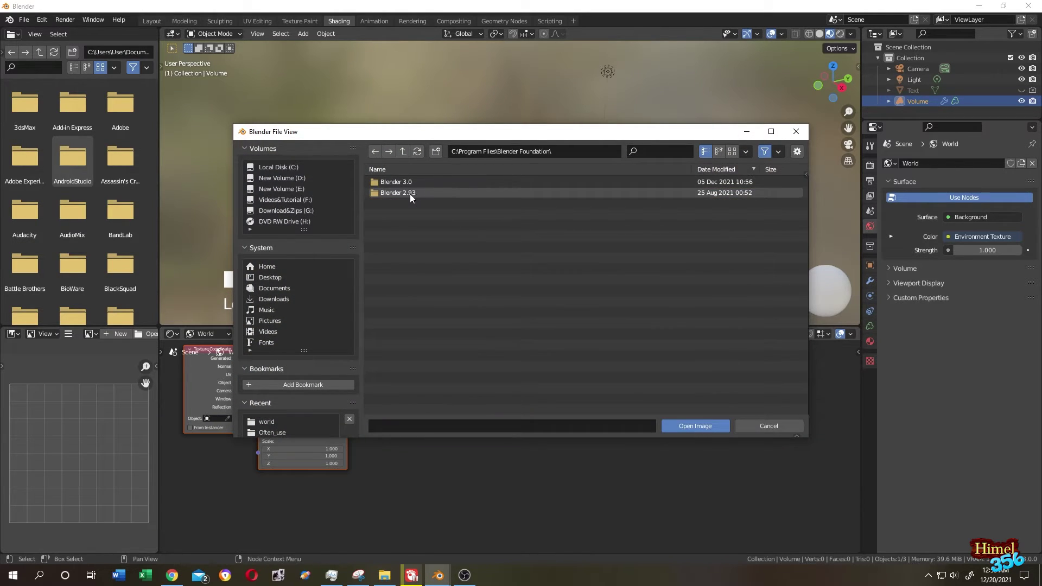
{"action": "left_click", "coordinate": [405, 186]}
{"action": "double_click", "coordinate": [405, 185]}
{"action": "double_click", "coordinate": [396, 199]}
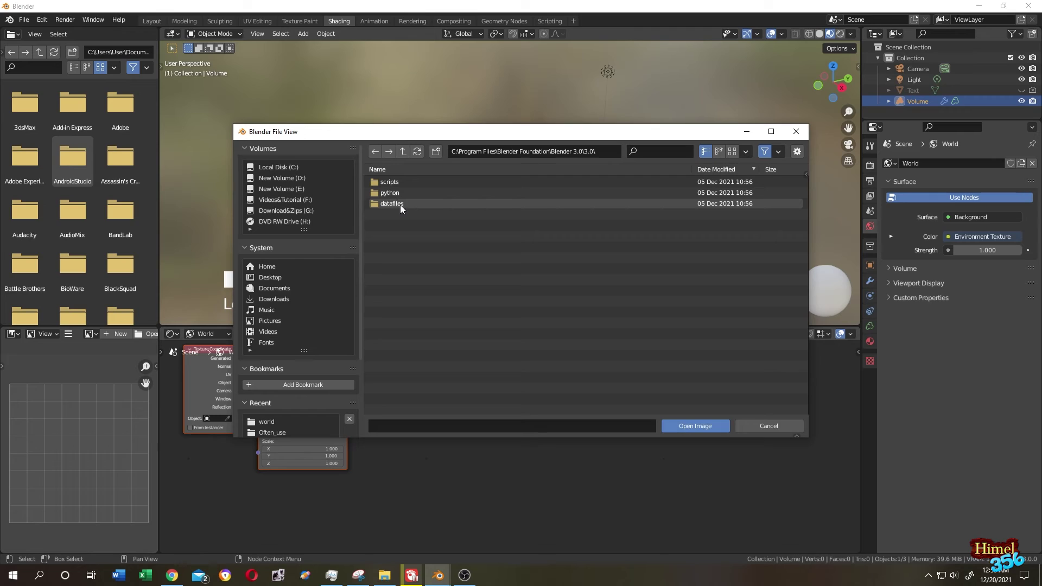
{"action": "double_click", "coordinate": [400, 205]}
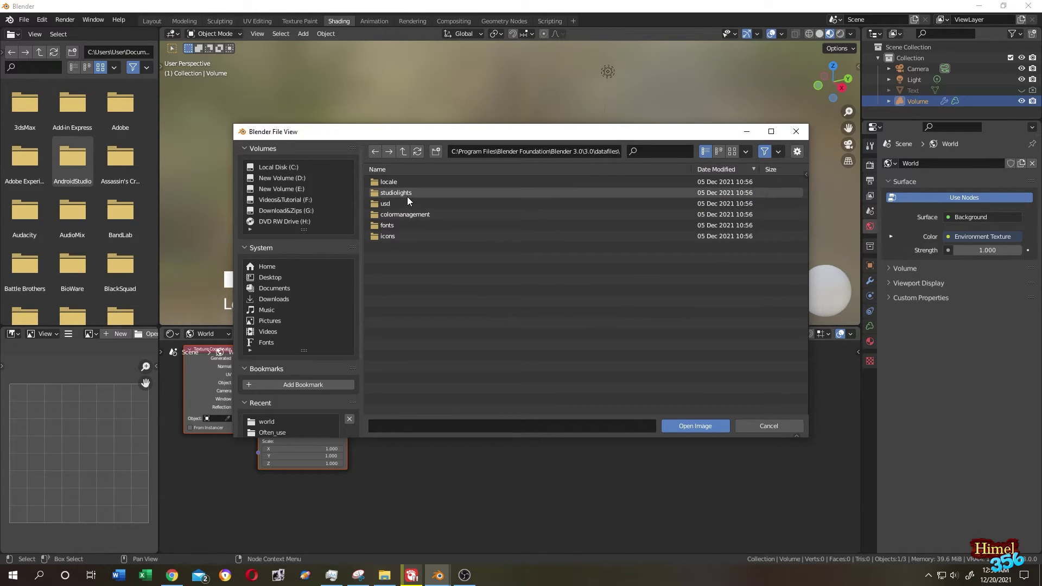
{"action": "double_click", "coordinate": [407, 198]}
{"action": "left_click", "coordinate": [396, 205]}
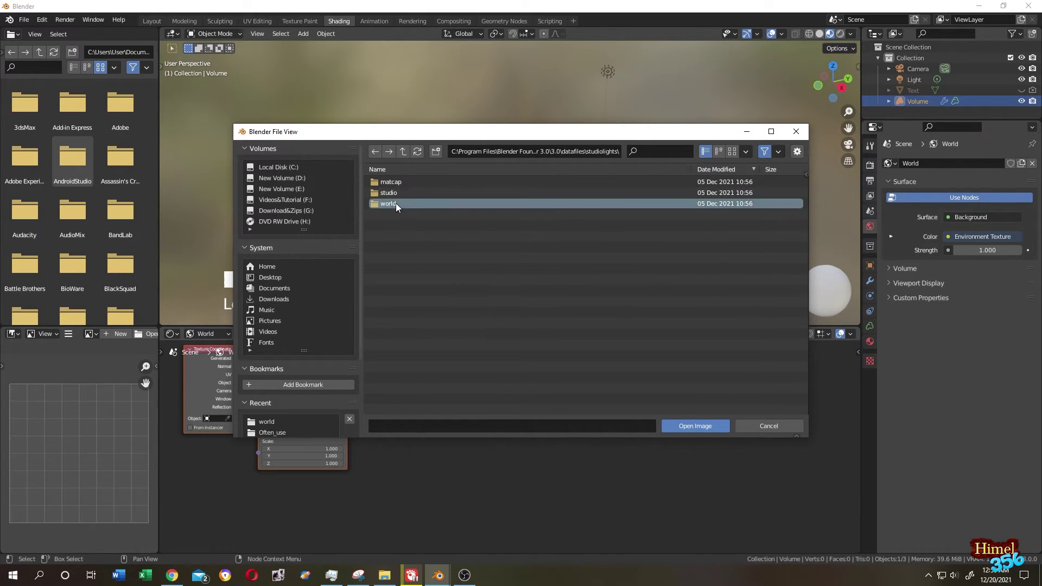
{"action": "double_click", "coordinate": [397, 203]}
{"action": "double_click", "coordinate": [409, 245]}
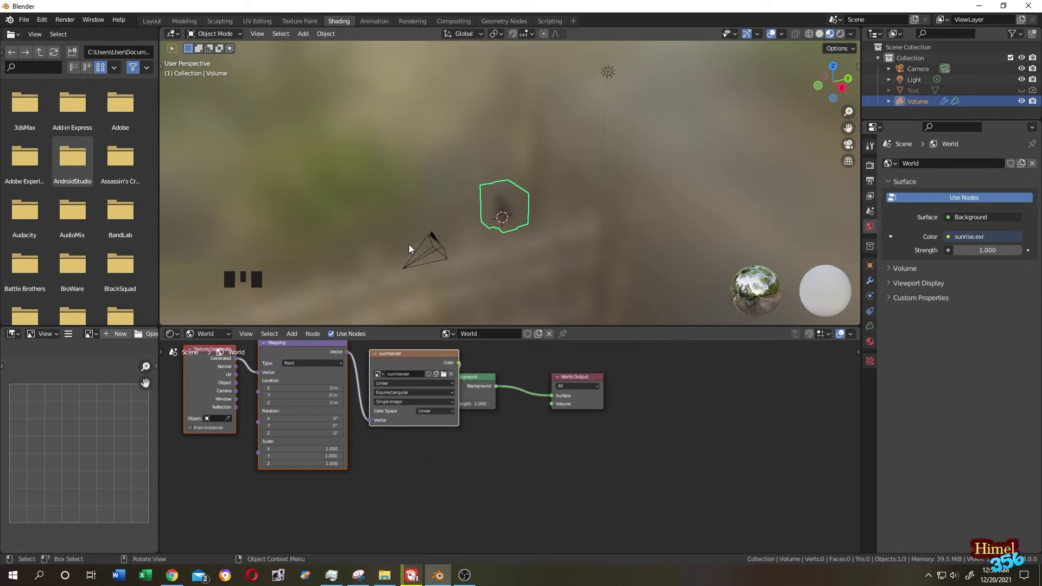
{"action": "left_click", "coordinate": [152, 21]}
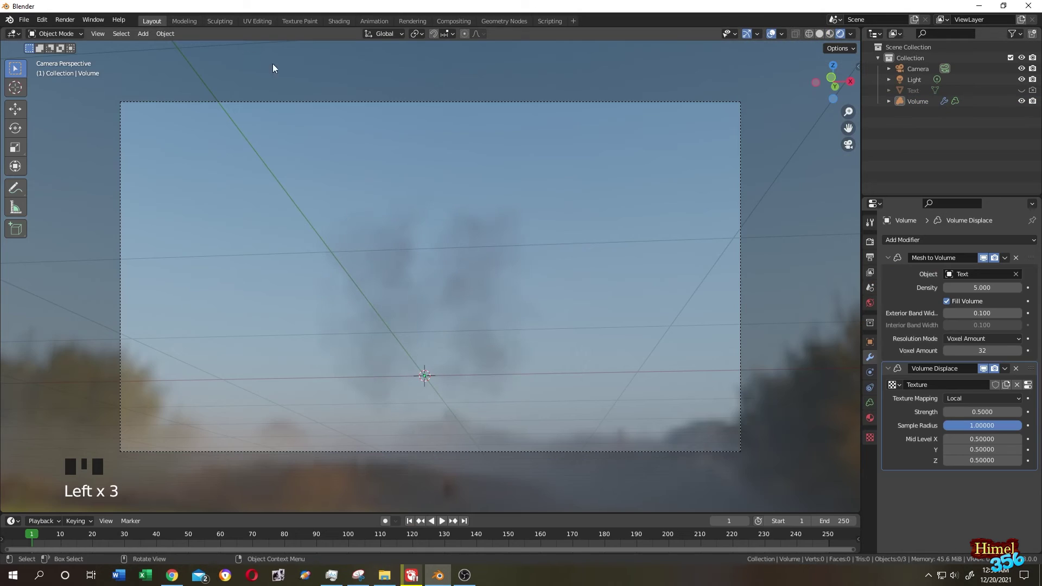
{"action": "left_click", "coordinate": [63, 21]}
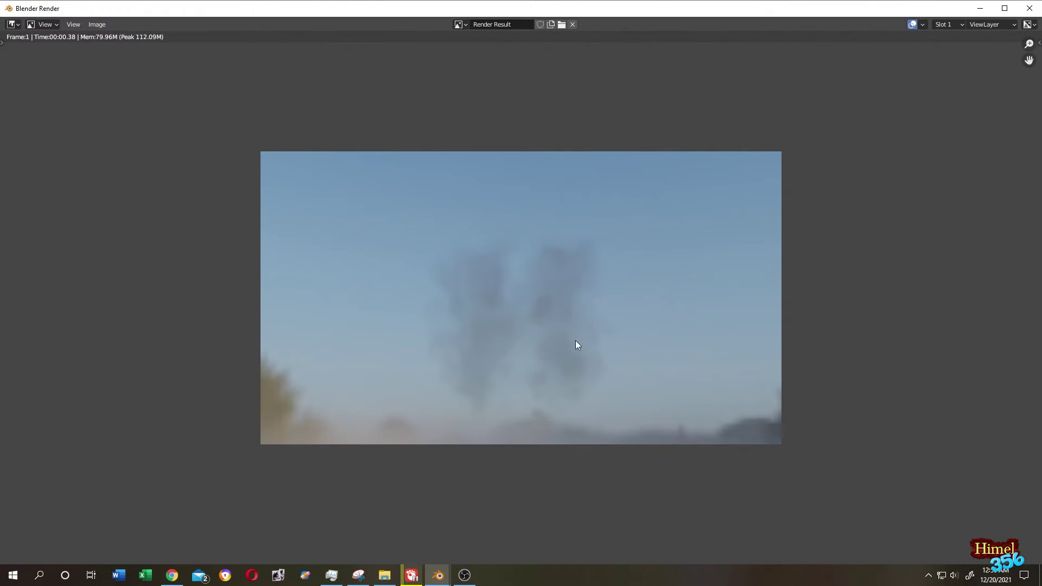
{"action": "key", "text": "Escape"}
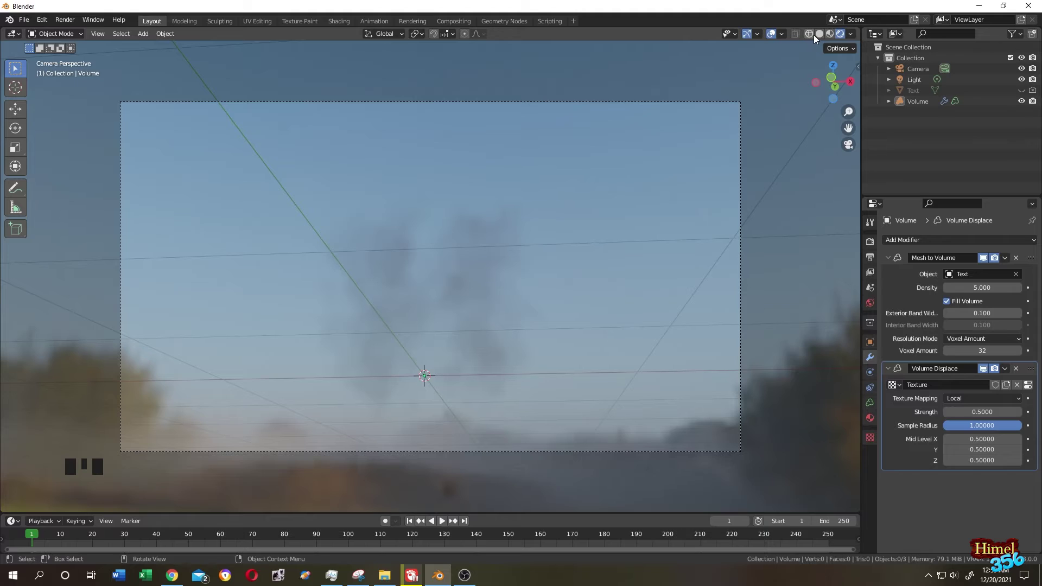
Step: Back out of the camera view and add a Spot light to the scene
{"action": "left_click", "coordinate": [818, 34]}
{"action": "key", "text": "ctrl+z"}
{"action": "key", "text": "ctrl+z"}
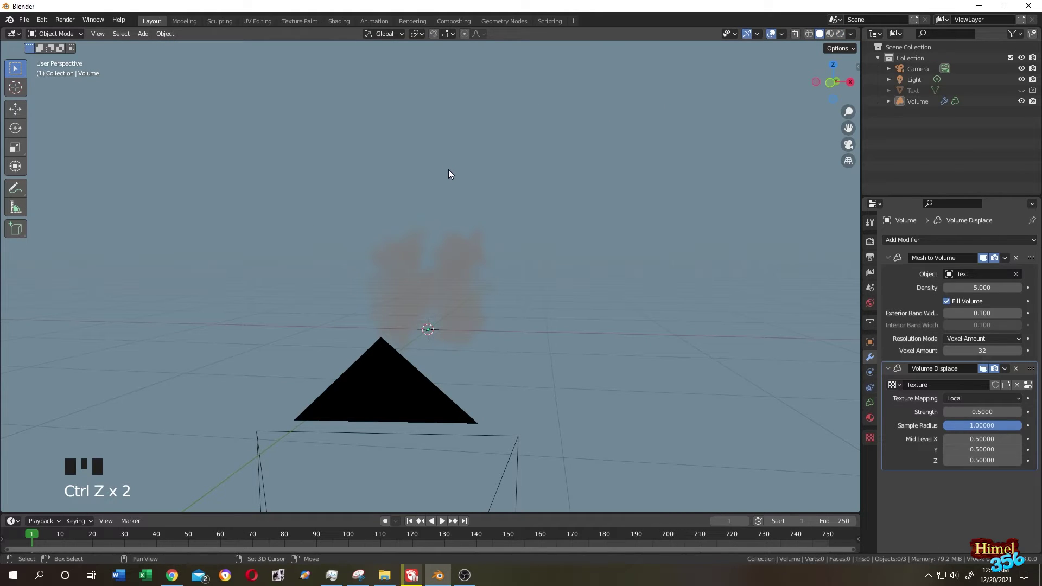
{"action": "key", "text": "shift+a"}
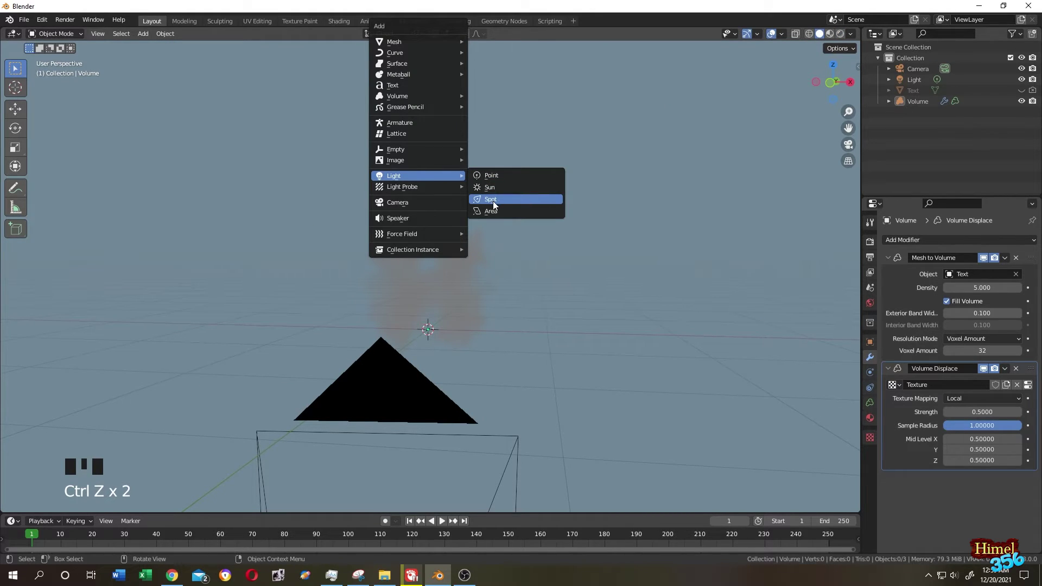
{"action": "left_click", "coordinate": [492, 202]}
Step: Lift the spot light straight up above the cloud and tilt it down toward it
{"action": "key", "text": "g"}
{"action": "key", "text": "z"}
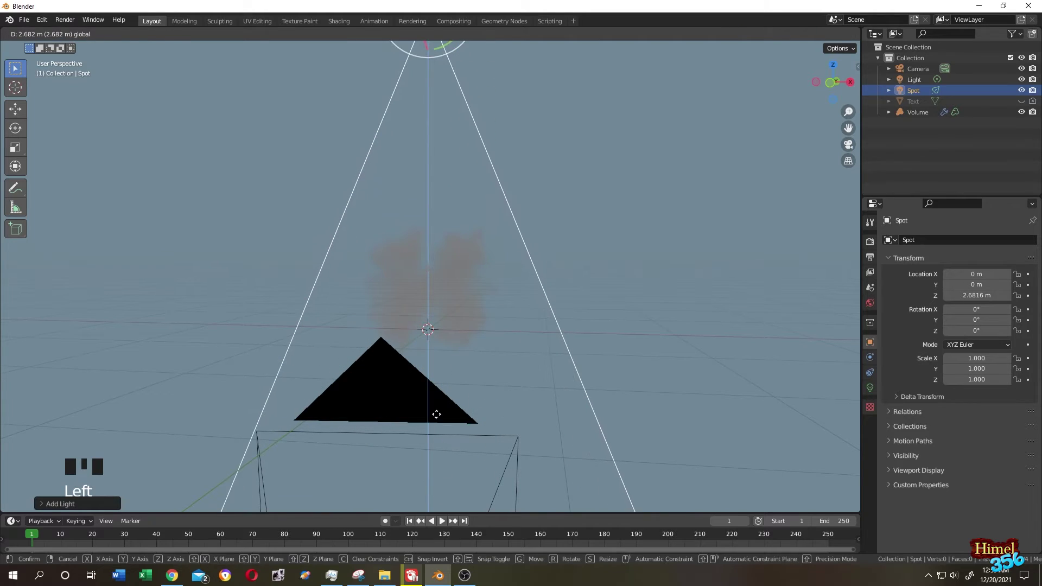
{"action": "left_click", "coordinate": [433, 414]}
{"action": "middle_click_drag", "start_coordinate": [432, 413], "coordinate": [584, 348]}
{"action": "scroll", "coordinate": [586, 348], "scroll_direction": "down", "scroll_amount": 3}
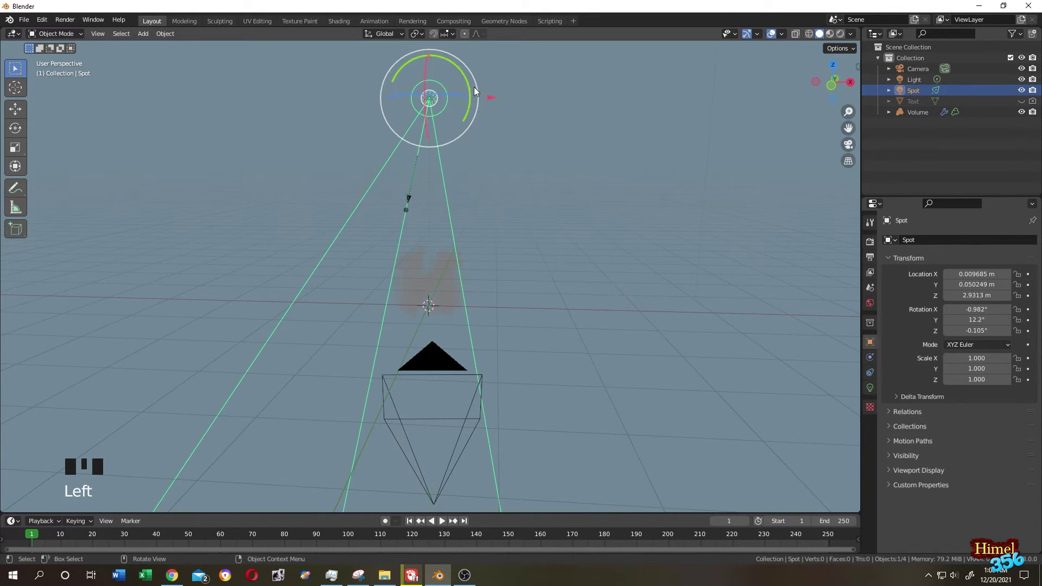
{"action": "left_click_drag", "start_coordinate": [474, 93], "coordinate": [505, 163]}
{"action": "middle_click_drag", "start_coordinate": [505, 163], "coordinate": [523, 233], "text": "shift"}
{"action": "scroll", "coordinate": [511, 306], "scroll_direction": "up", "scroll_amount": 2}
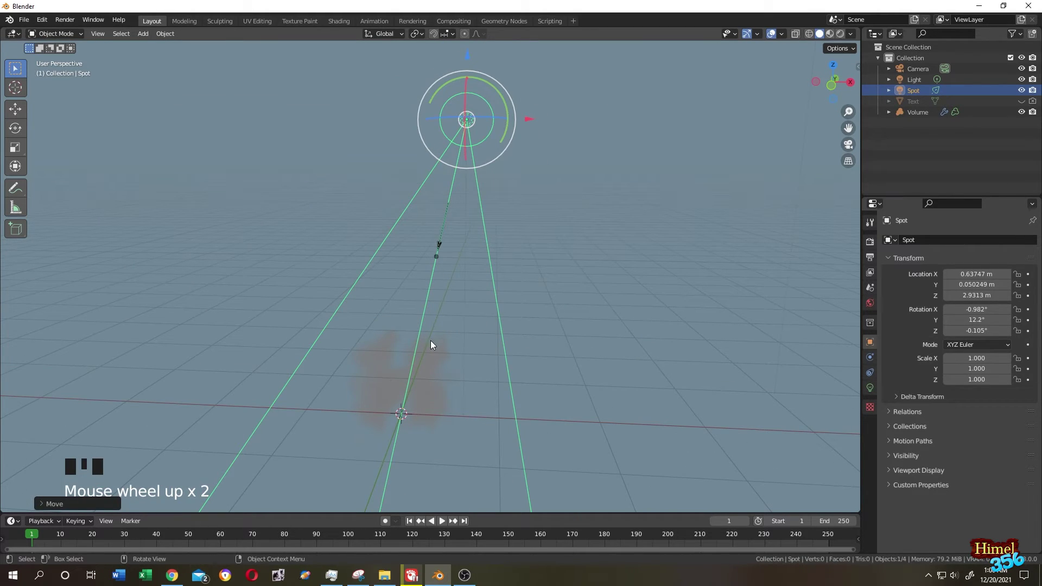
Step: Set the spot light's power to 2000 W and render an image of the lit cloud
{"action": "left_click", "coordinate": [471, 116]}
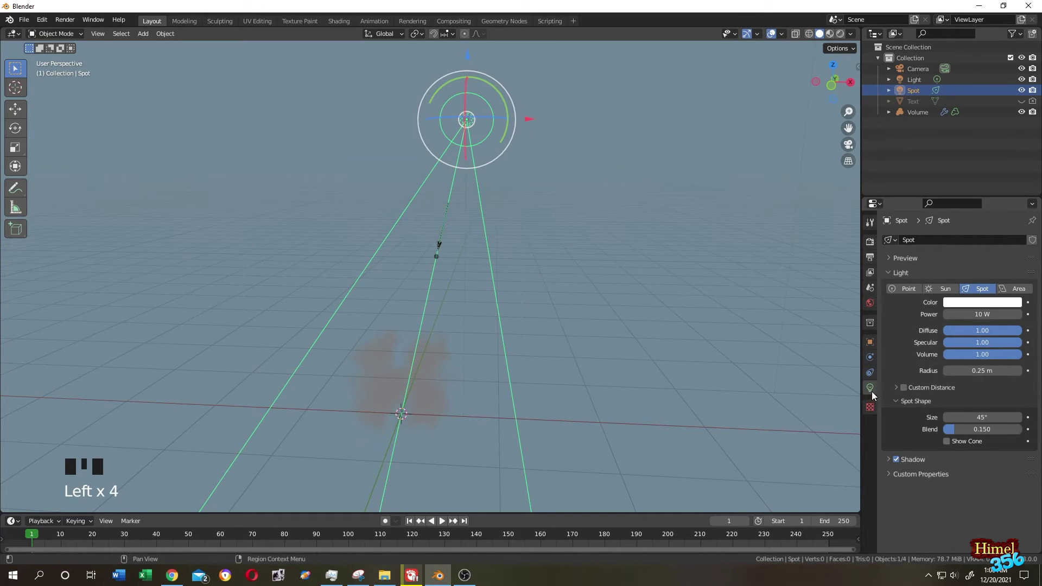
{"action": "left_click", "coordinate": [983, 314]}
{"action": "type", "text": "2000"}
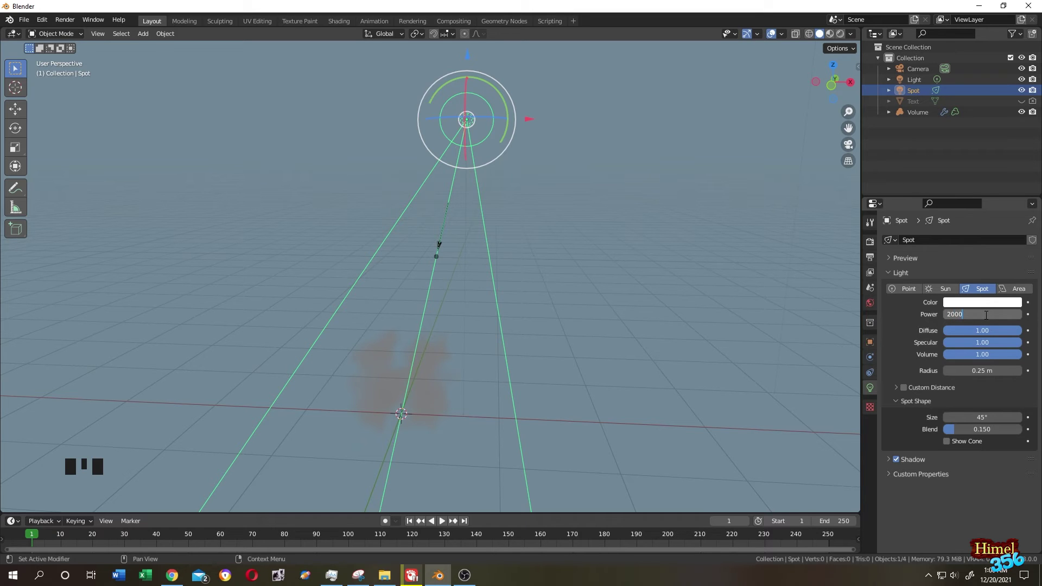
{"action": "left_click", "coordinate": [65, 20]}
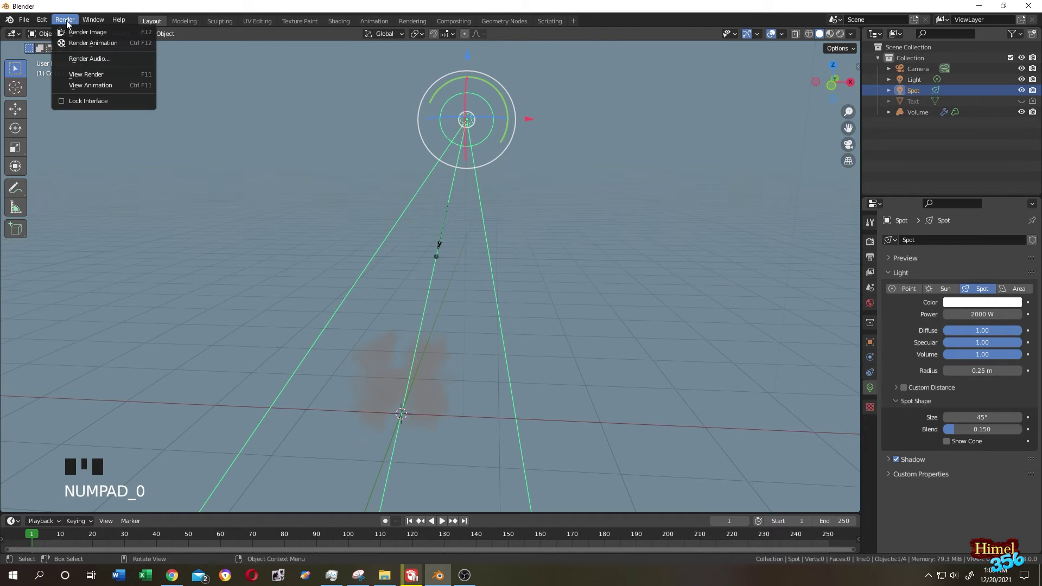
{"action": "left_click", "coordinate": [79, 33]}
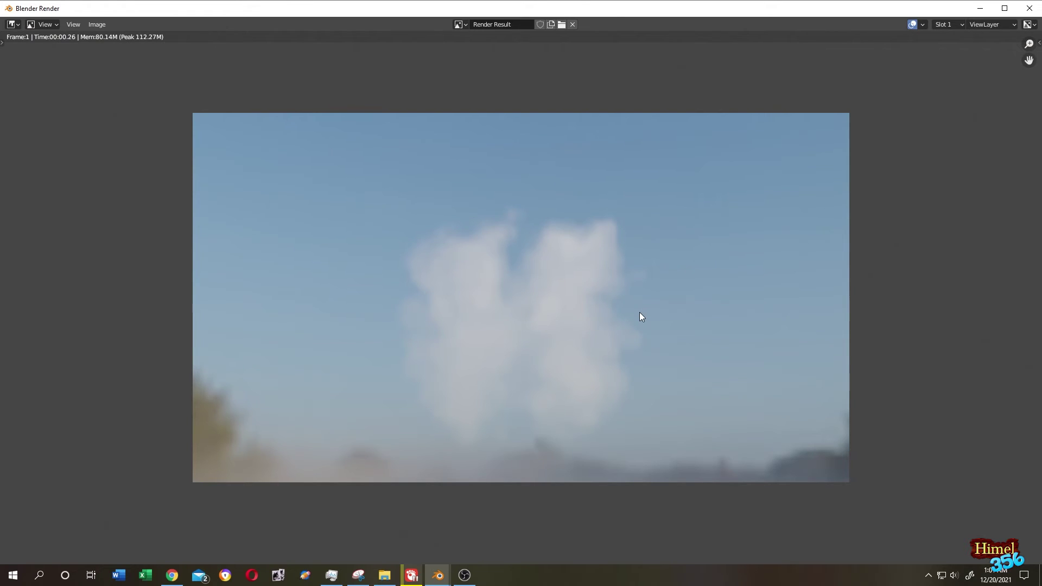
{"action": "scroll", "coordinate": [639, 312], "scroll_direction": "up", "scroll_amount": 2}
{"action": "scroll", "coordinate": [621, 302], "scroll_direction": "up", "scroll_amount": 1}
Step: Tint the spotlight's colour salmon pink
{"action": "key", "text": "Escape"}
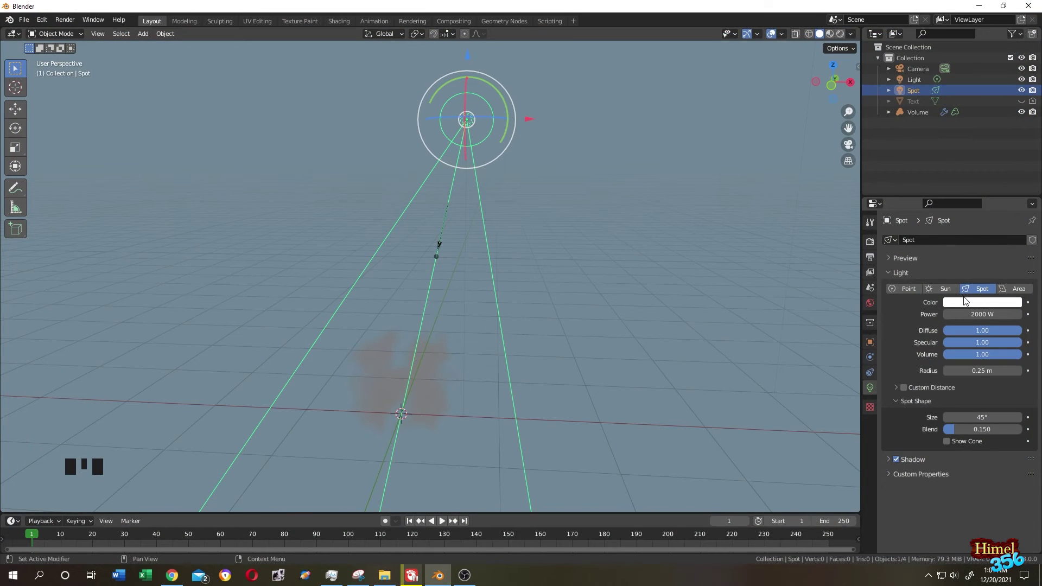
{"action": "left_click", "coordinate": [982, 301]}
{"action": "left_click", "coordinate": [962, 214]}
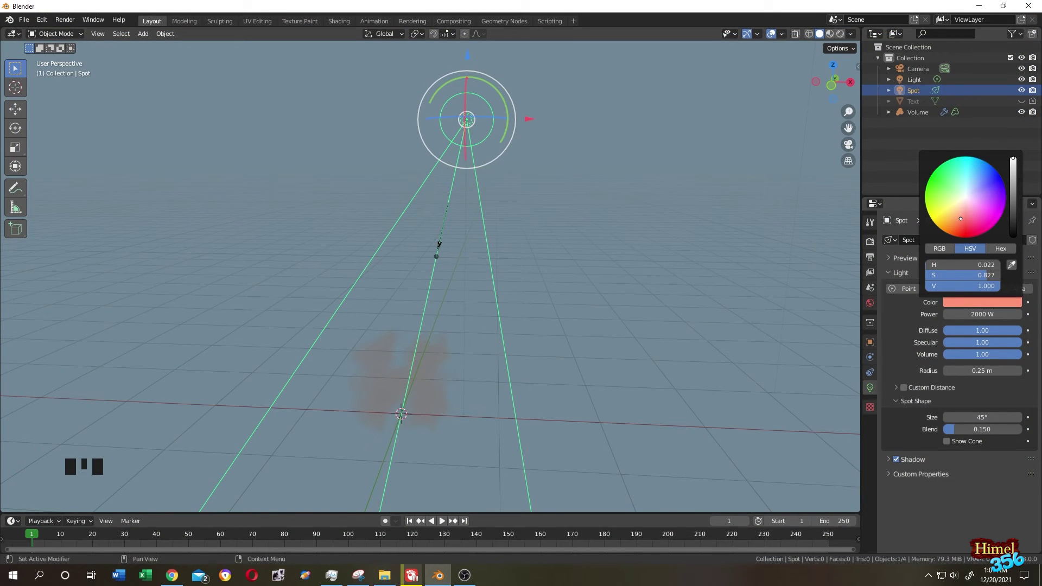
Step: Render an image with the pink light and close the result
{"action": "left_click", "coordinate": [64, 18]}
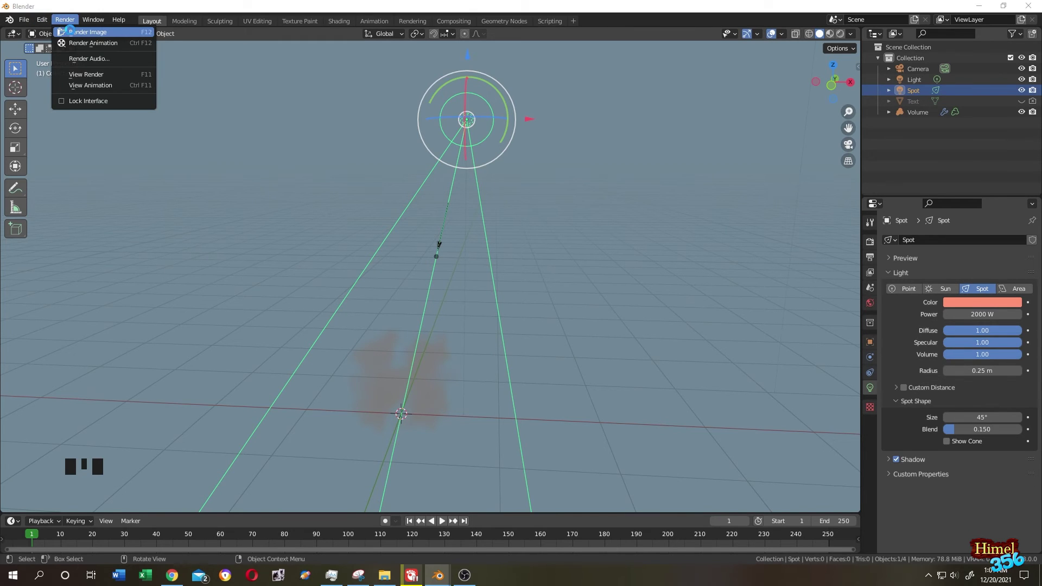
{"action": "left_click", "coordinate": [70, 30]}
{"action": "scroll", "coordinate": [606, 132], "scroll_direction": "down", "scroll_amount": 1}
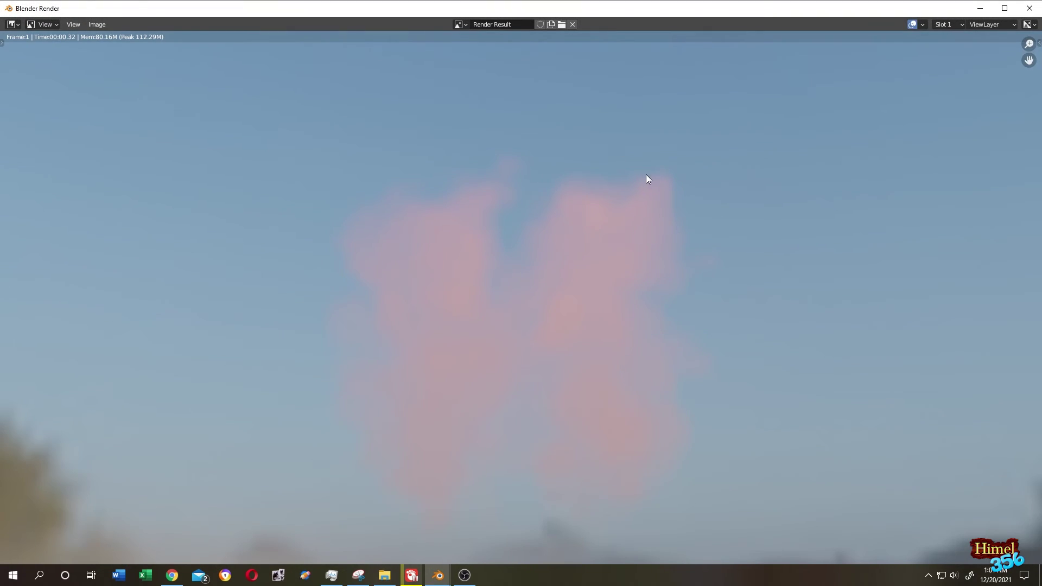
{"action": "left_click", "coordinate": [1030, 8]}
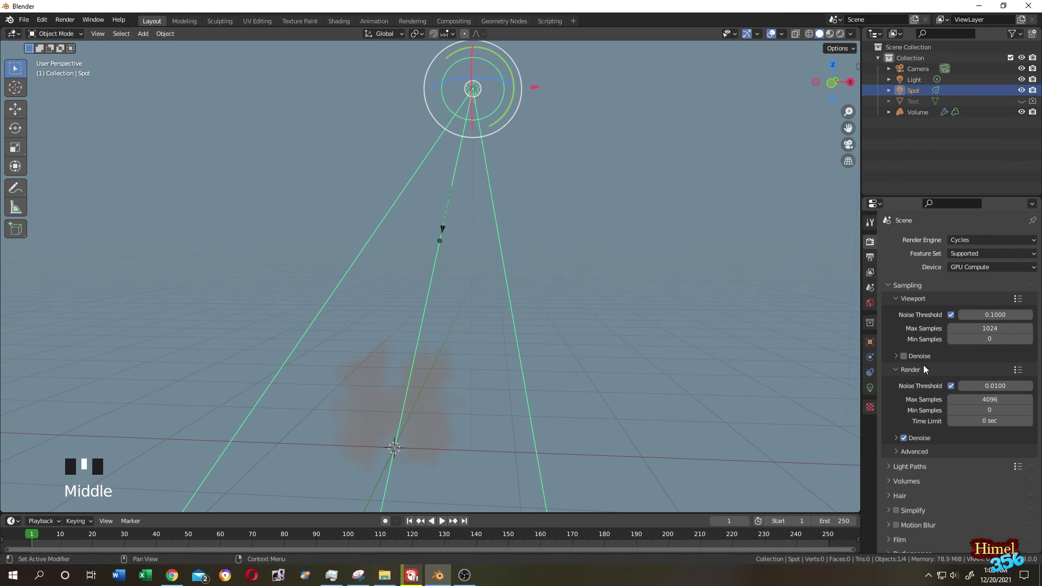
Step: Set the Cycles max samples to 64 for viewport and render, then render the cloud
{"action": "double_click", "coordinate": [989, 399]}
{"action": "type", "text": "64"}
{"action": "key", "text": "Return"}
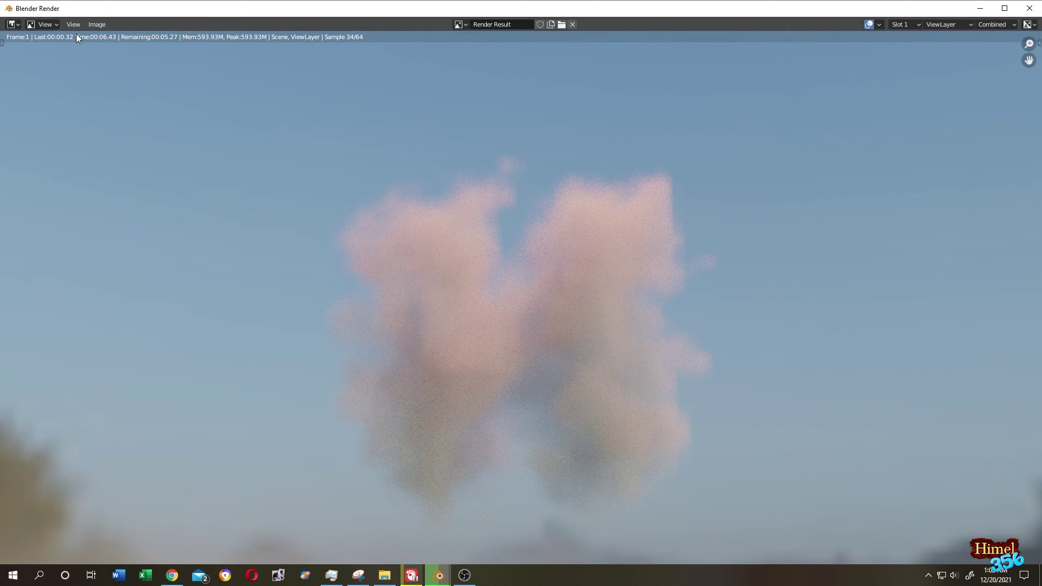
{"action": "scroll", "coordinate": [639, 318], "scroll_direction": "down", "scroll_amount": 2}
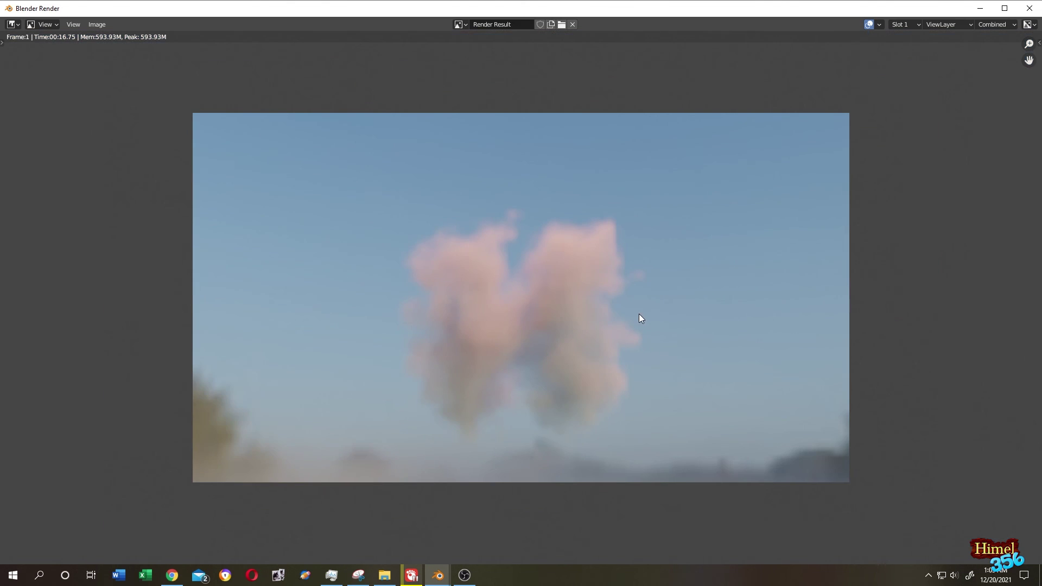